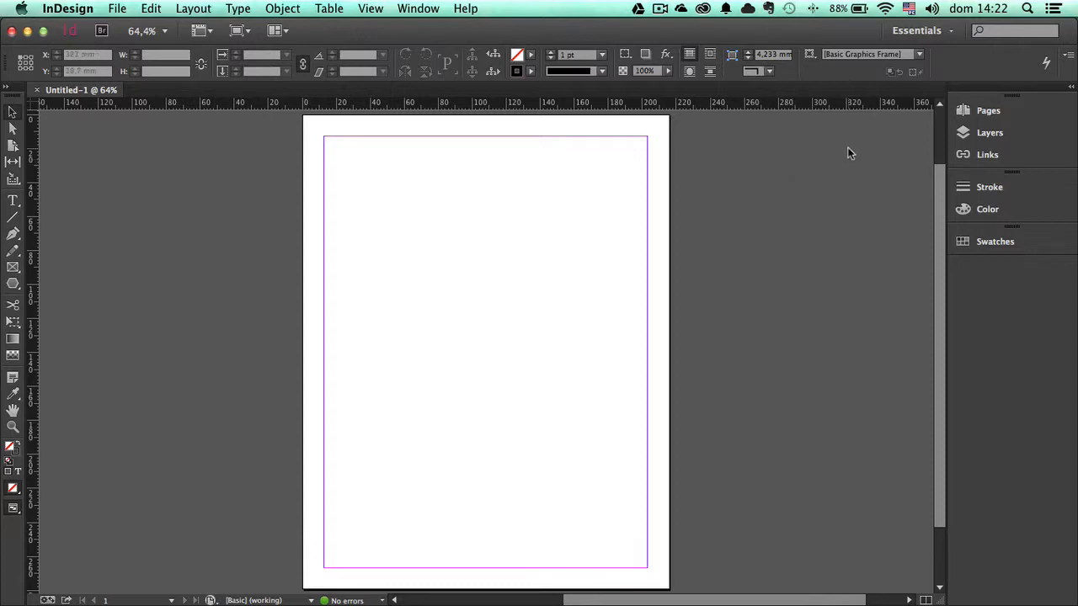
Launch Adobe Bridge CC
key("F4")
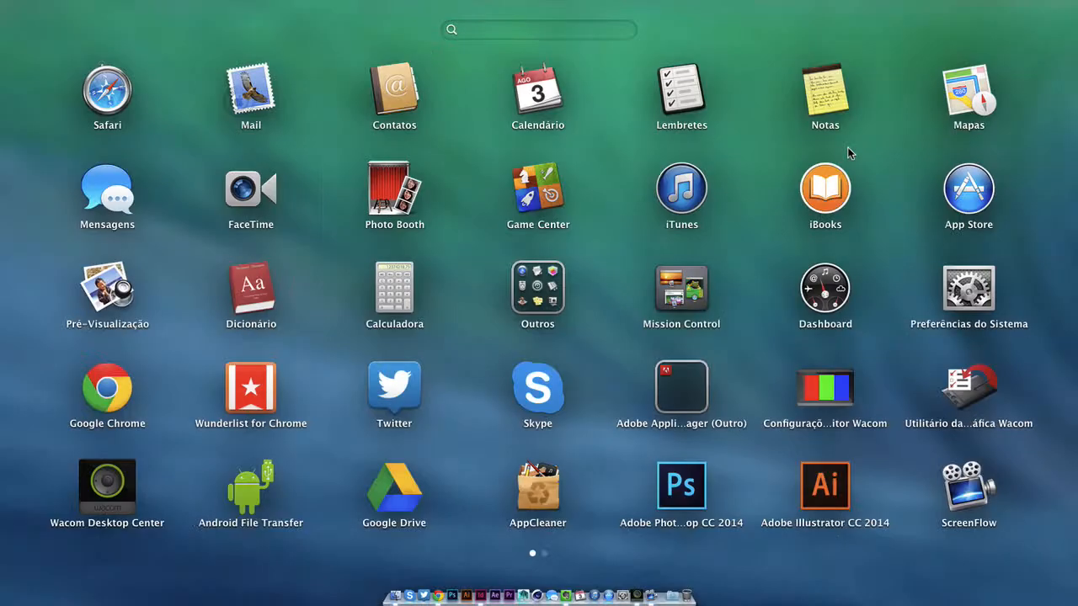
scroll(599, 361, "right", 3)
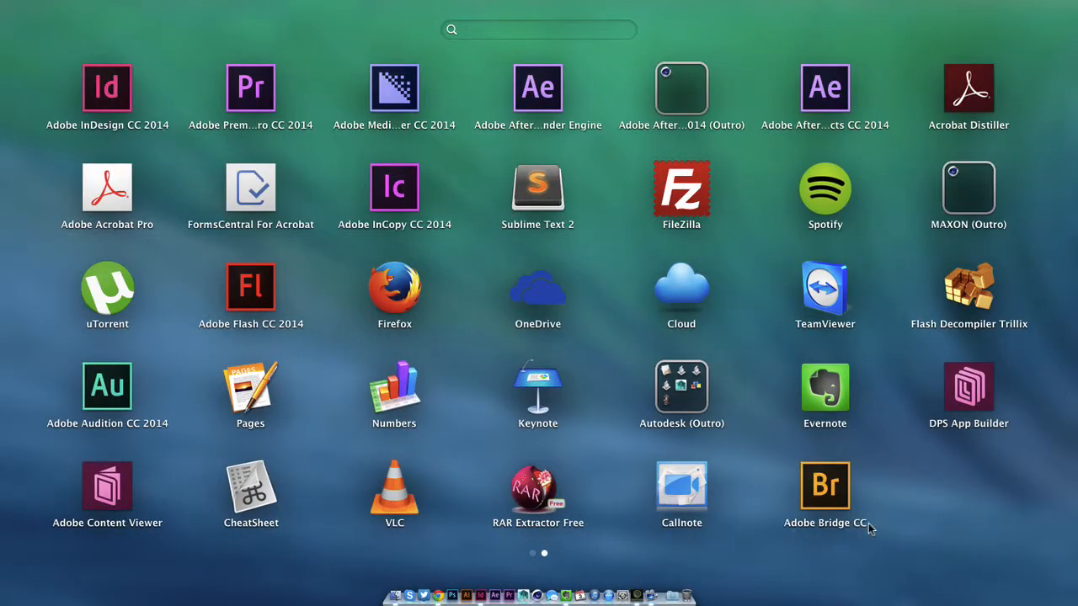
left_click(840, 486)
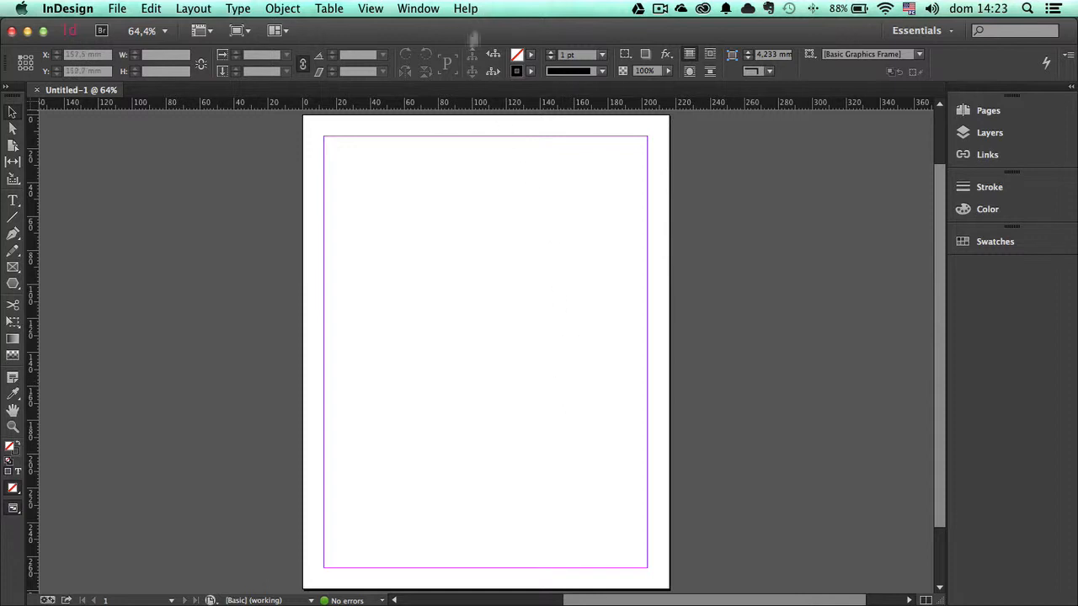
Switch to the Adobe Bridge window showing the estadios image folder
mouse_move(503, 600)
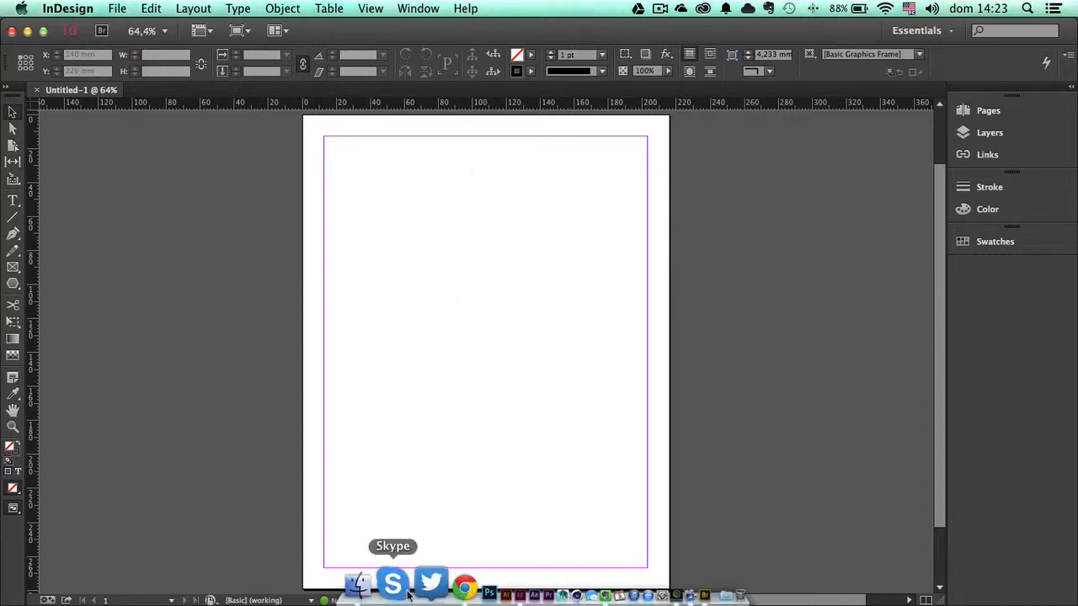
left_click(358, 582)
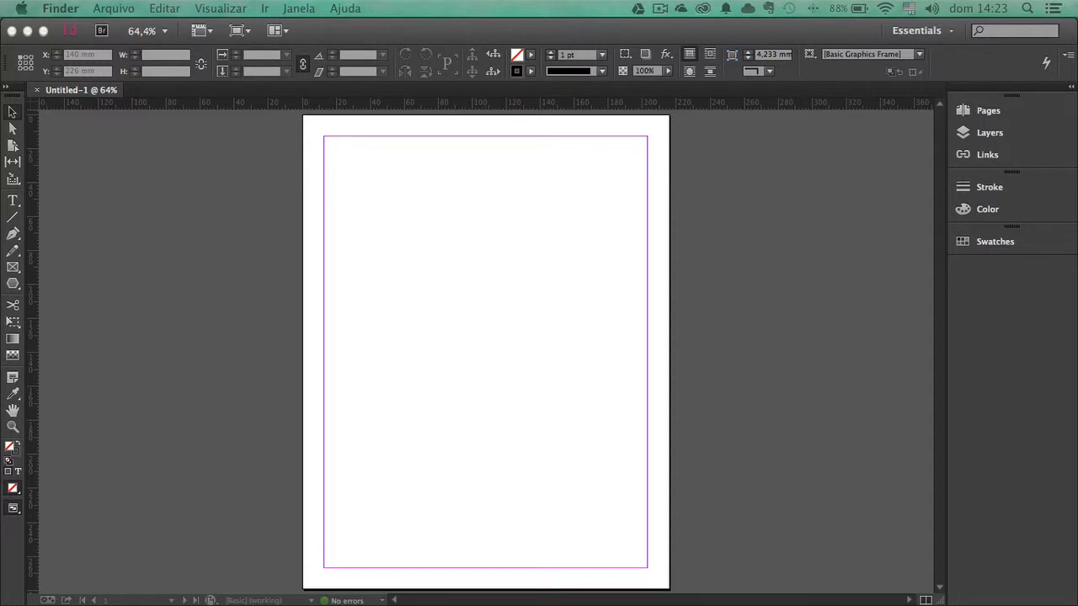
left_click_drag(1077, 252, 981, 200)
left_click(724, 224)
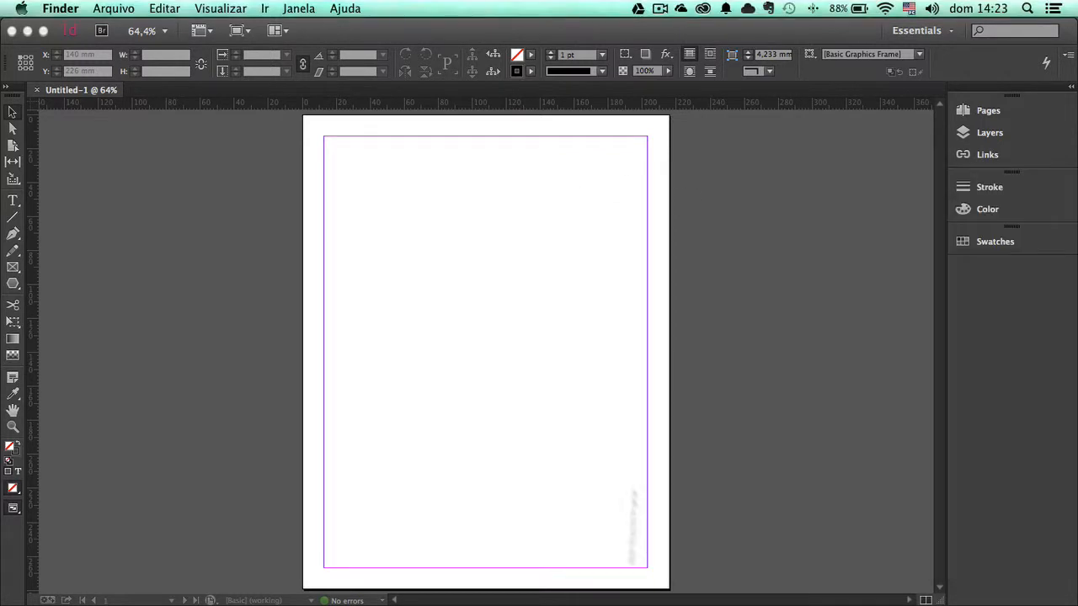
mouse_move(612, 604)
left_click(637, 583)
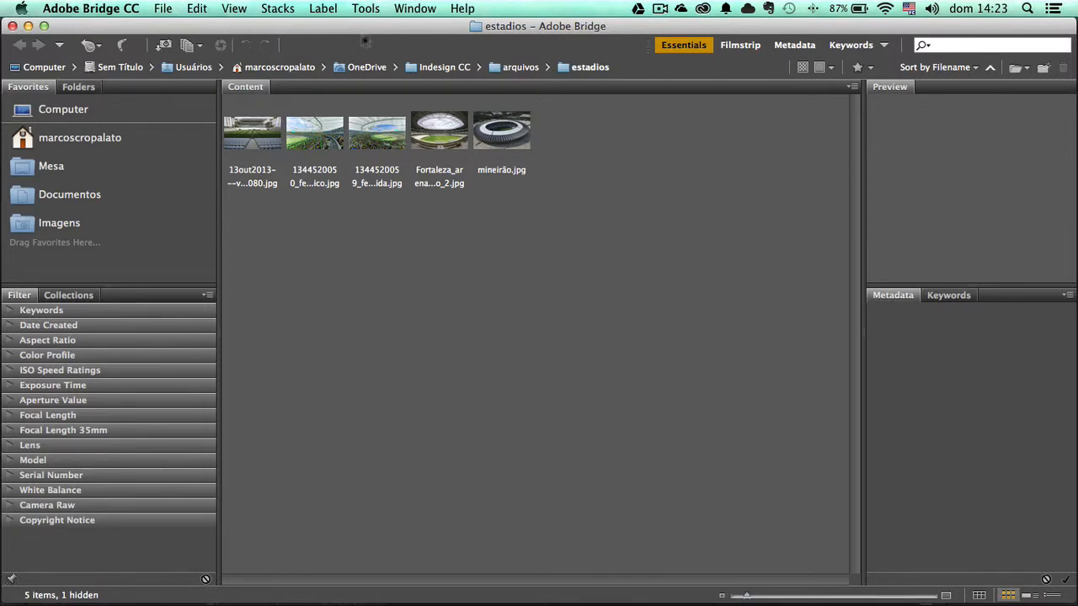
Shrink the Bridge window, reposition it over the blank InDesign document, and return to InDesign
left_click(46, 26)
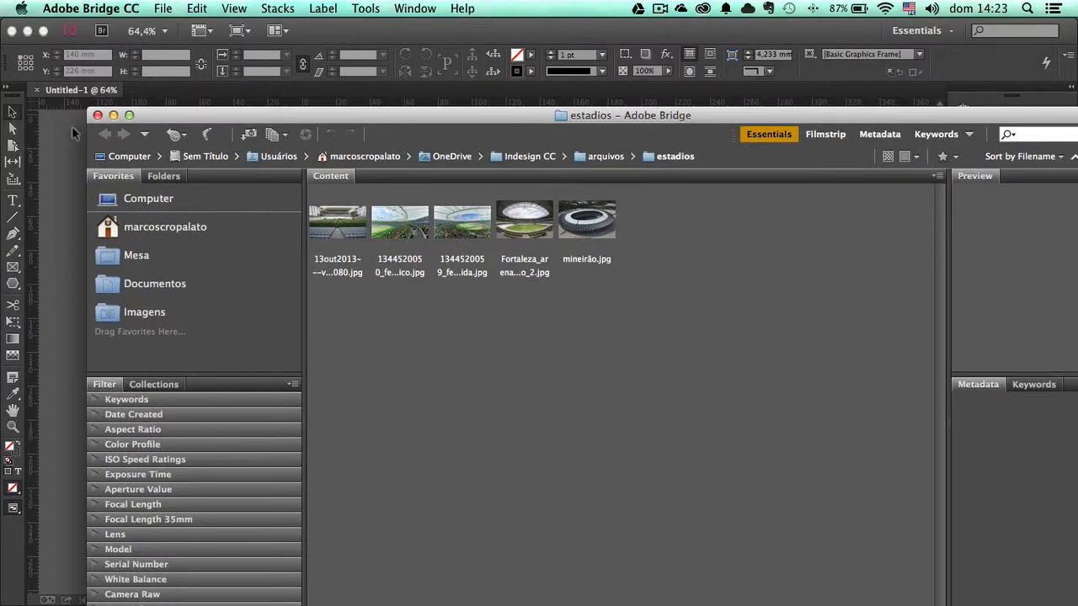
left_click_drag(93, 135, 326, 137)
left_click_drag(616, 116, 417, 56)
left_click_drag(614, 53, 873, 399)
left_click(514, 328)
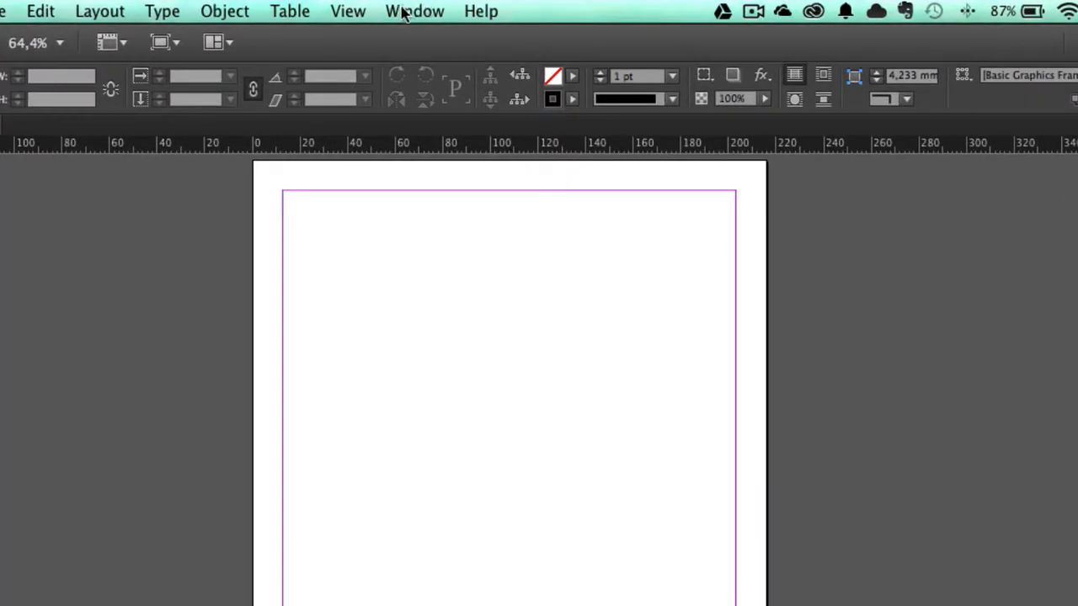
Open the Mini Bridge panel in InDesign, move it over the page and enlarge it to show the thumbnails
left_click(409, 8)
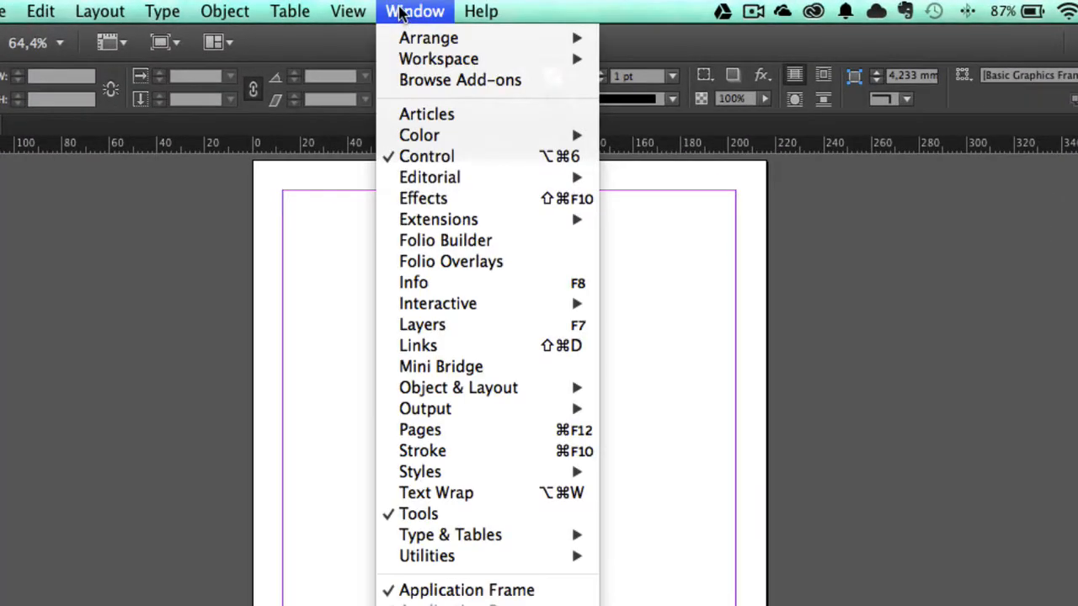
left_click(447, 368)
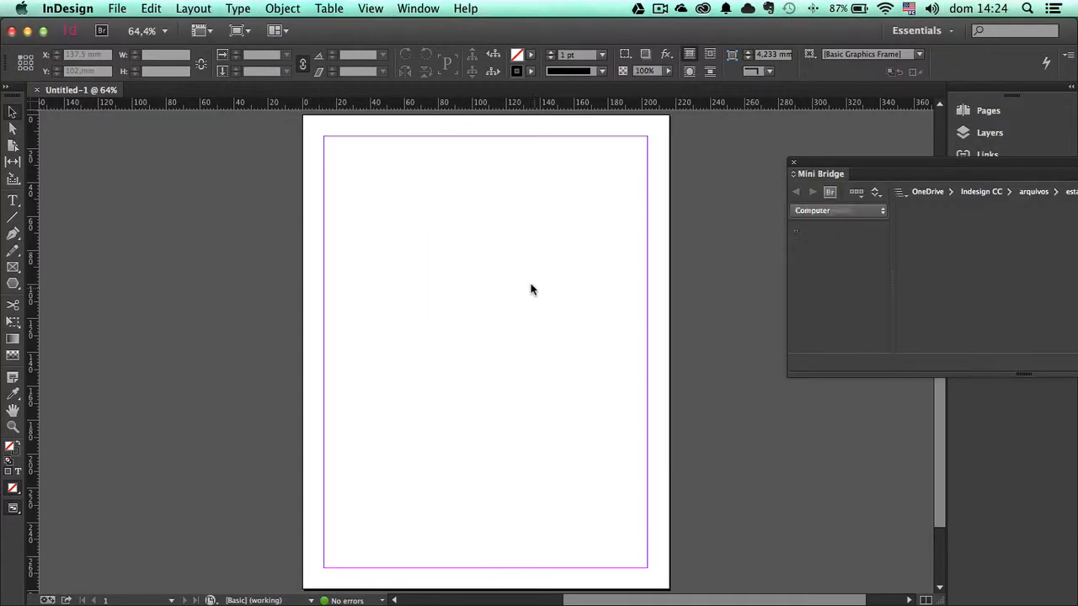
left_click_drag(899, 173, 569, 95)
left_click_drag(926, 296, 974, 379)
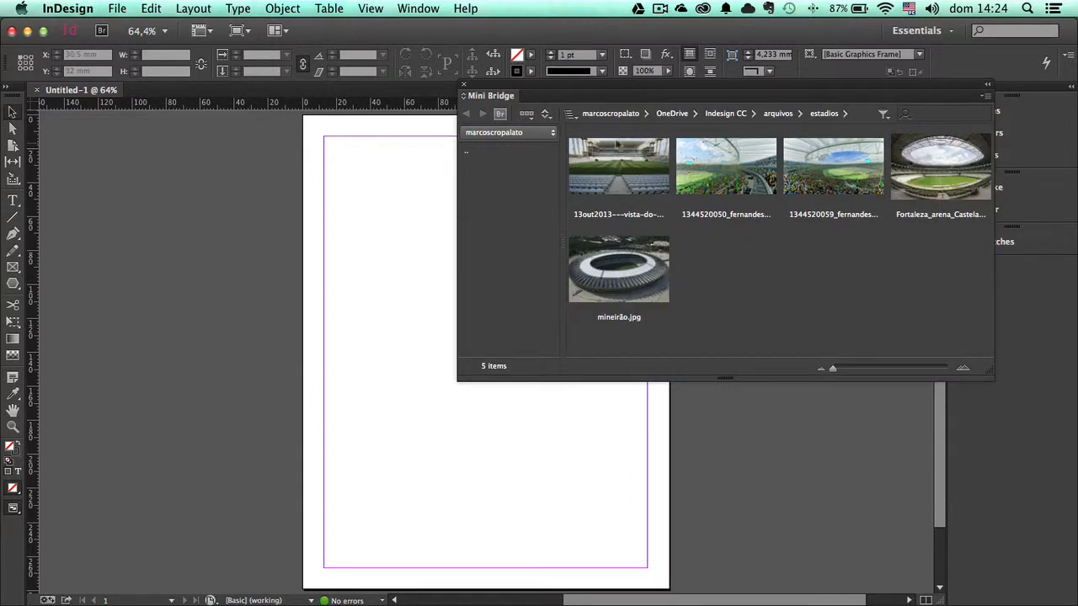
Browse in Mini Bridge from Computer through Sem Título, Usuários, the home folder, OneDrive, Indesign CC and arquivos to the estadios folder
left_click(545, 137)
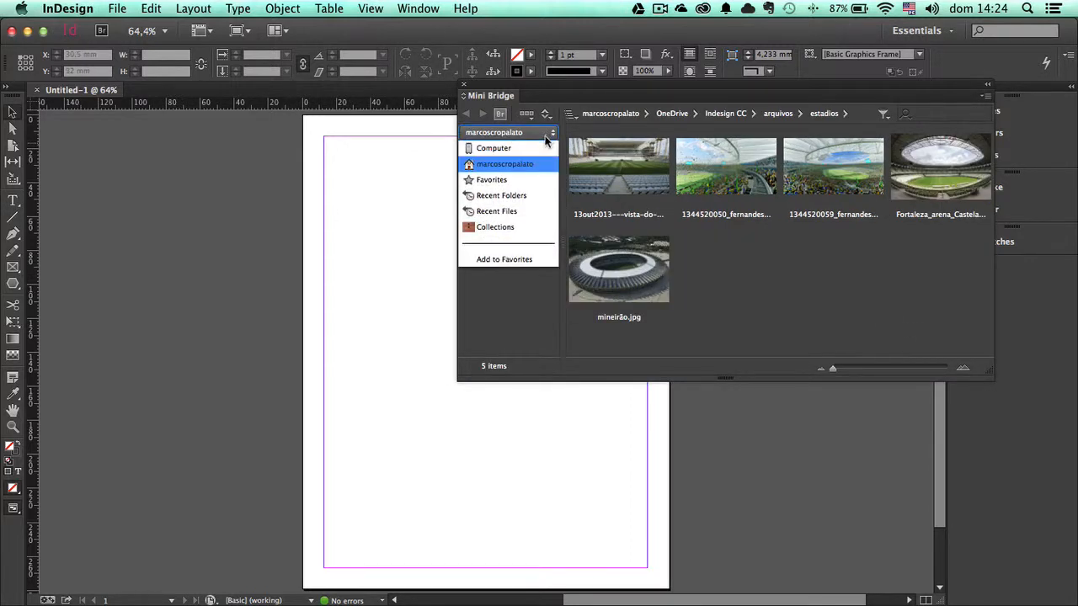
left_click(527, 151)
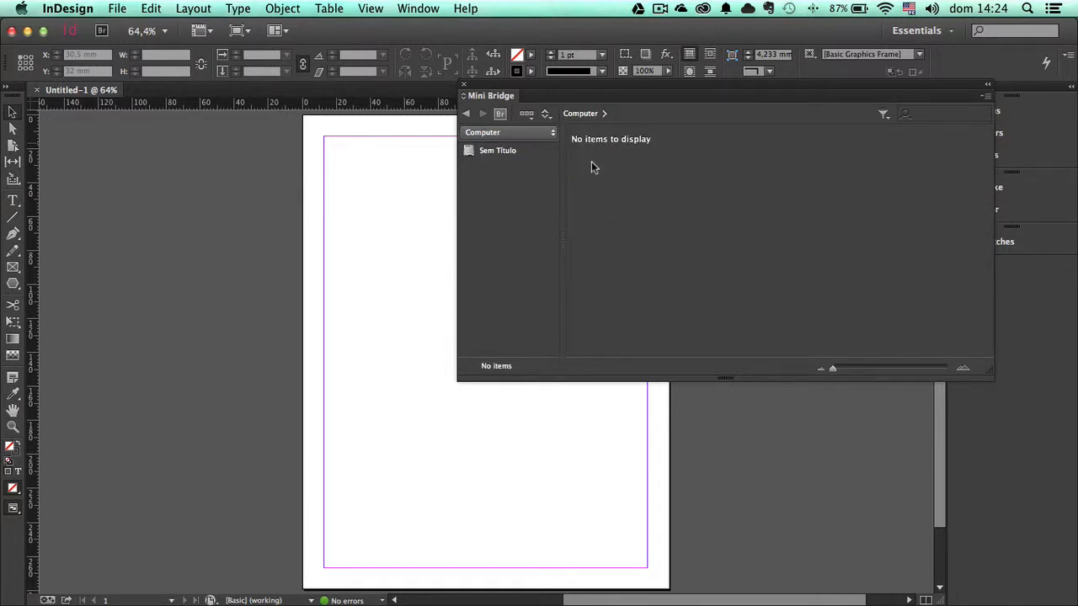
left_click(496, 151)
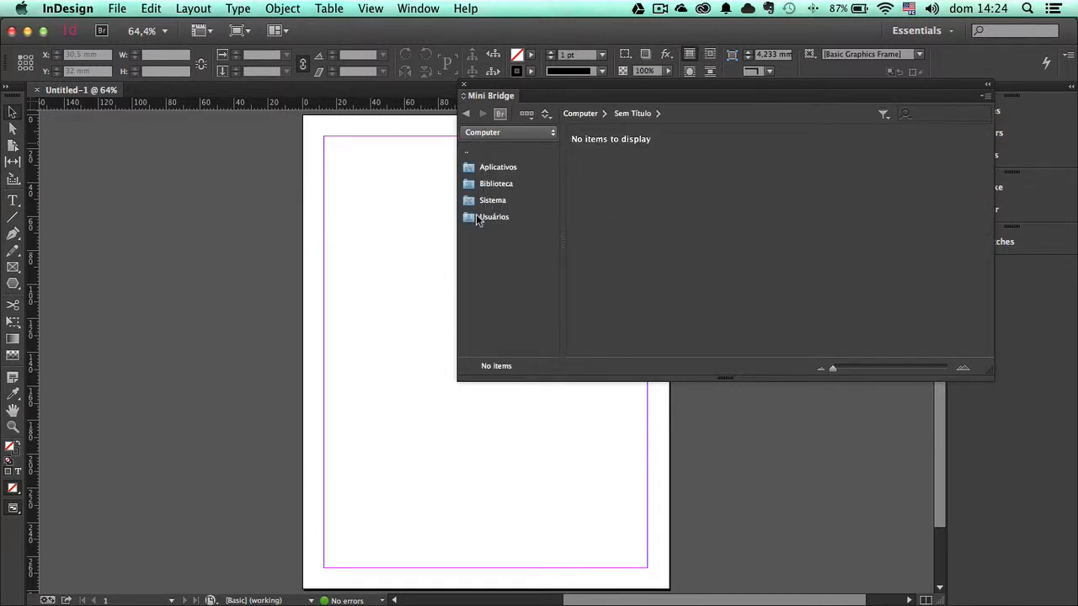
left_click(473, 218)
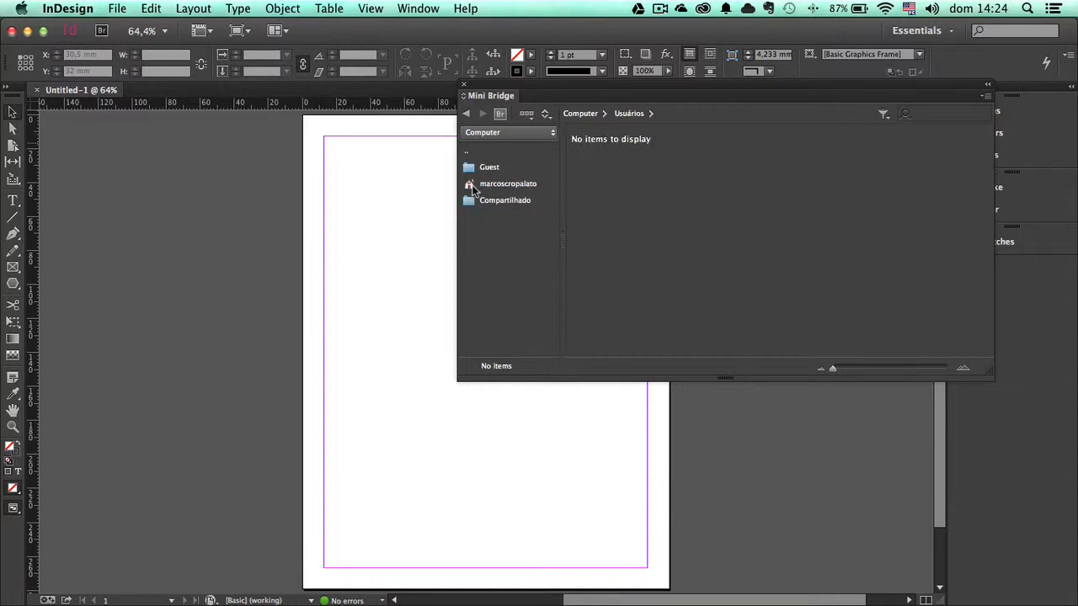
left_click(476, 187)
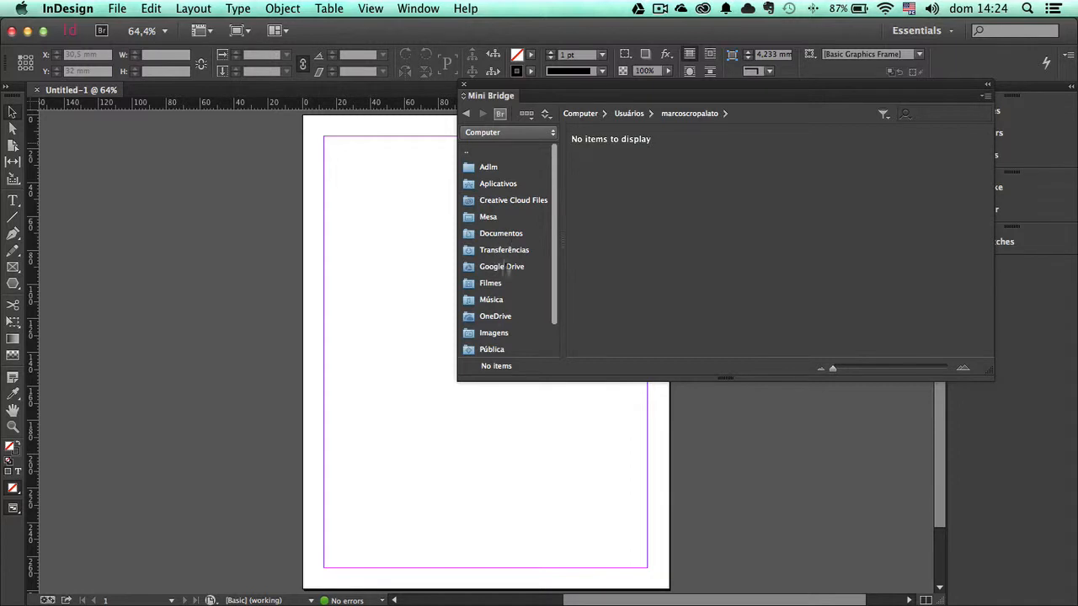
left_click(492, 318)
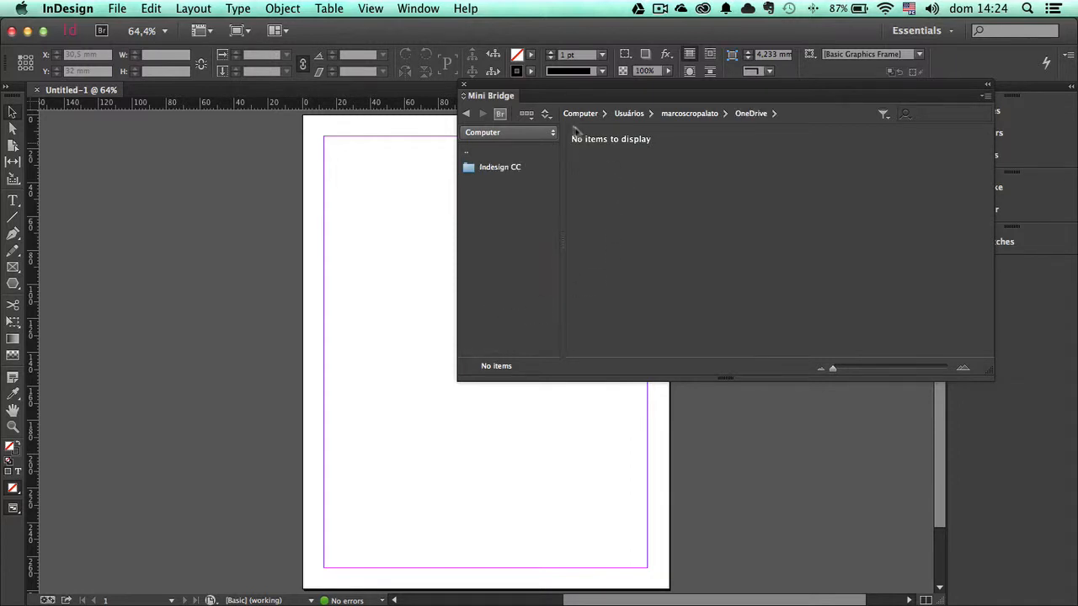
left_click(505, 167)
left_click(505, 166)
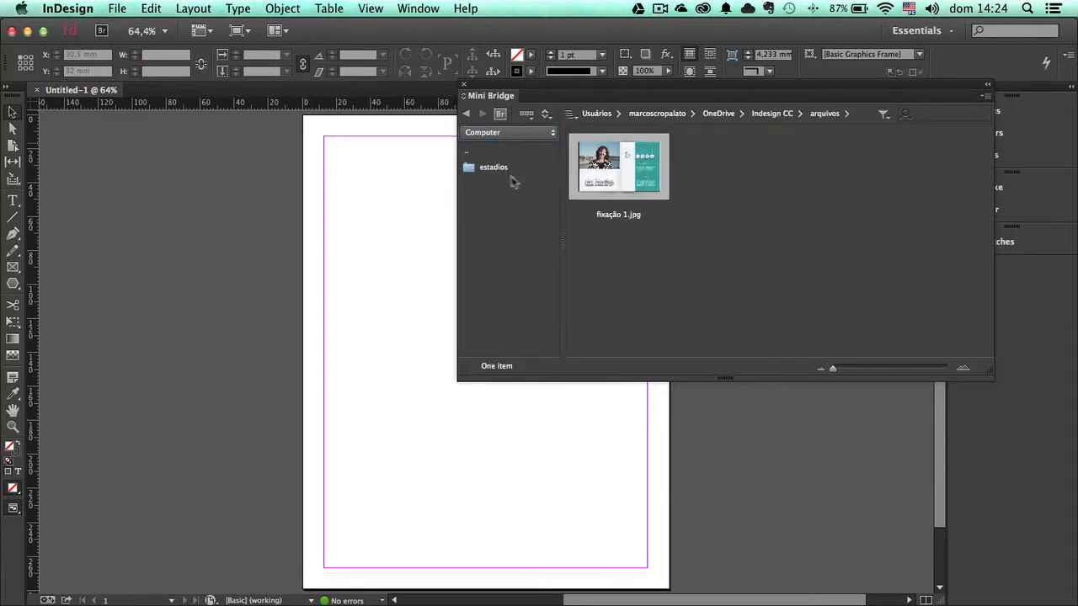
left_click(501, 168)
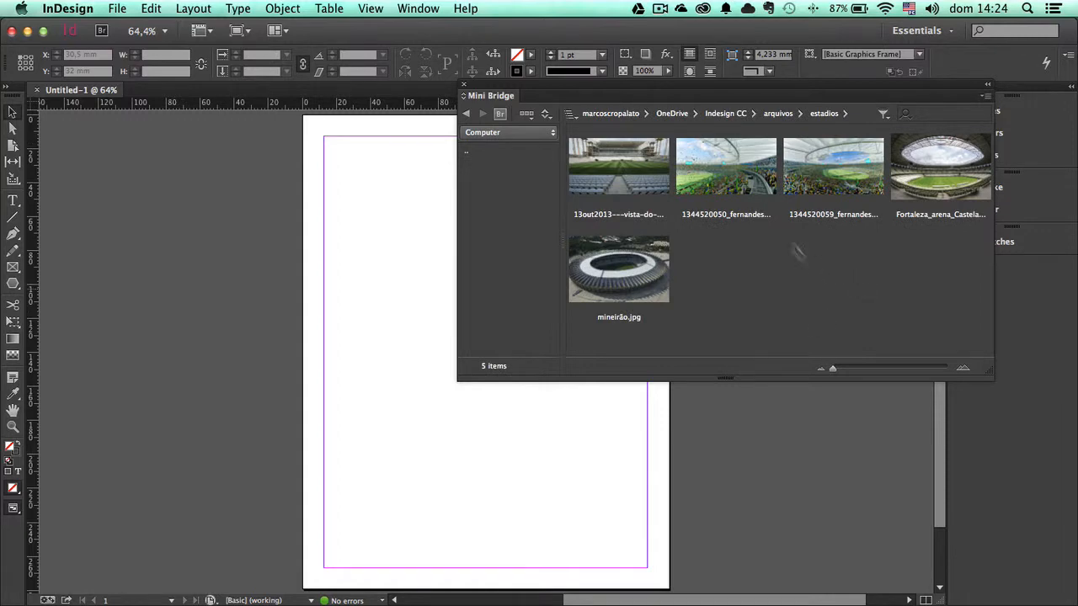
left_click_drag(711, 85, 876, 124)
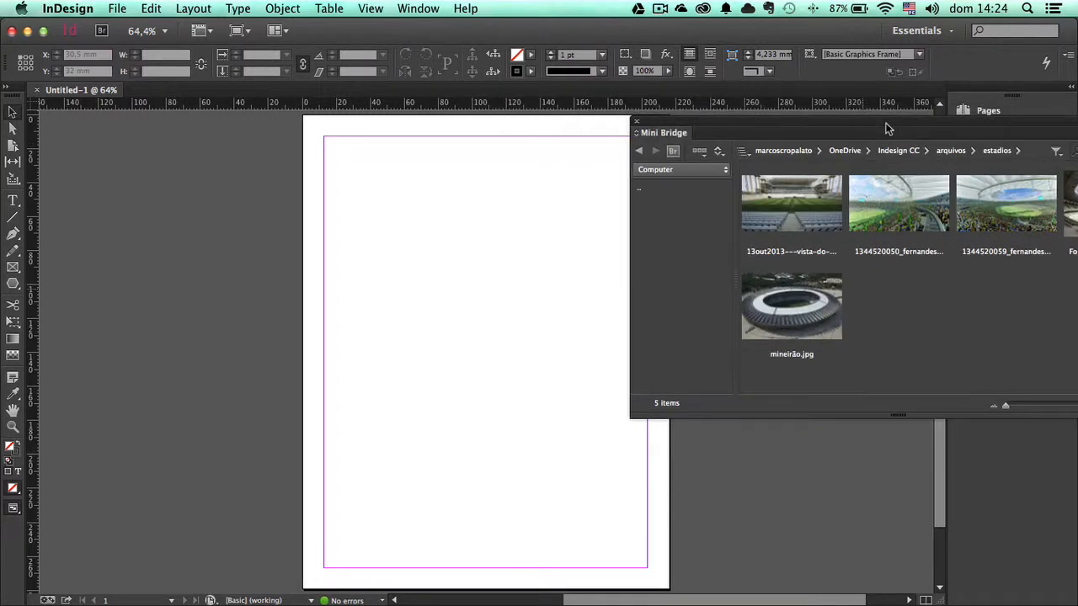
left_click(791, 221)
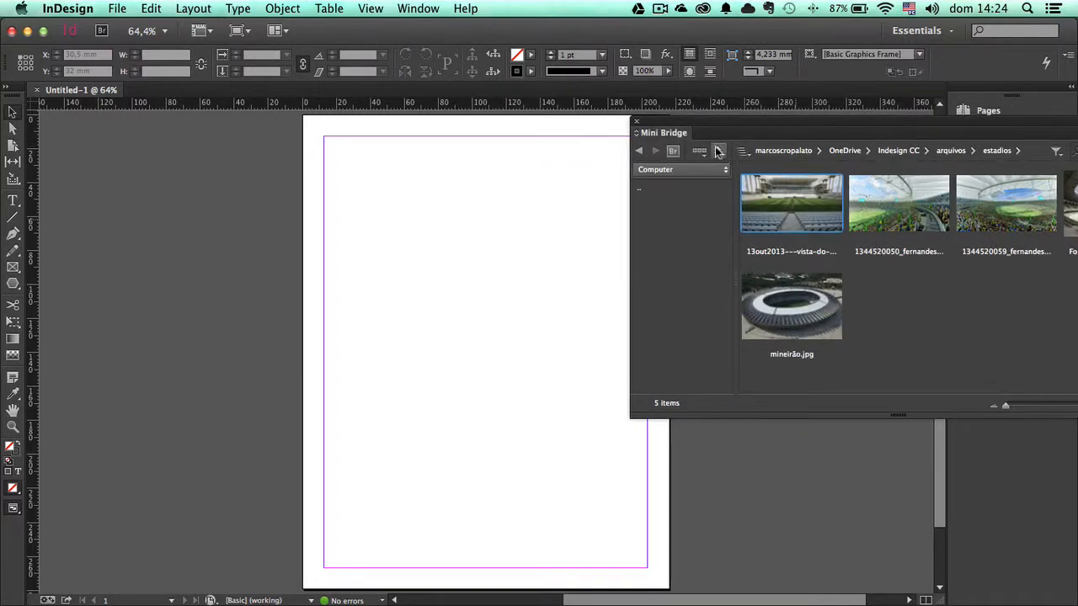
left_click(793, 319)
left_click(897, 234)
key("space")
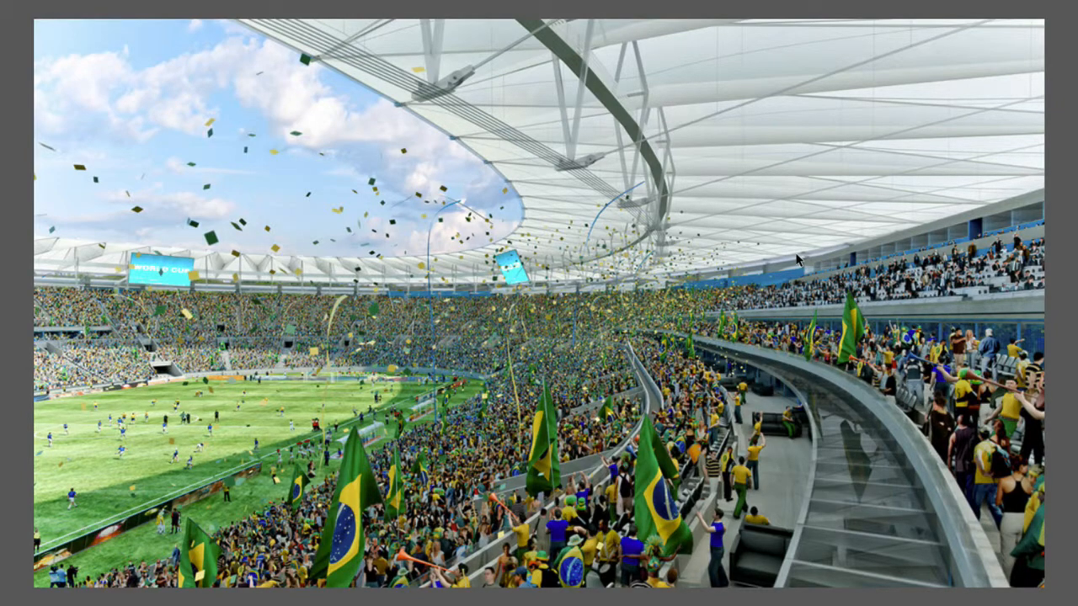
key("space")
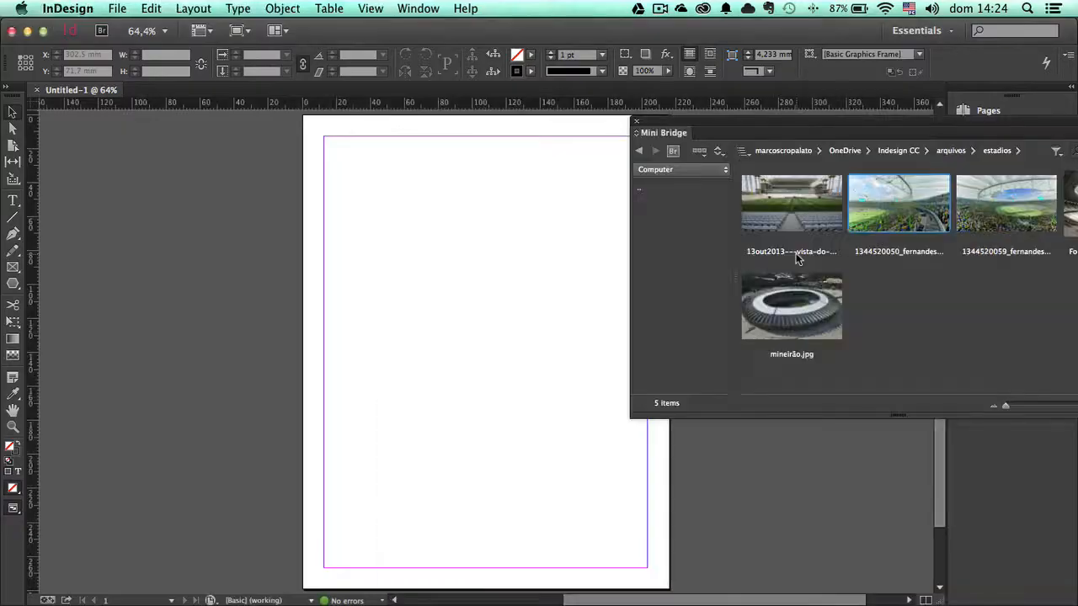
left_click(770, 212)
key("space")
key("space")
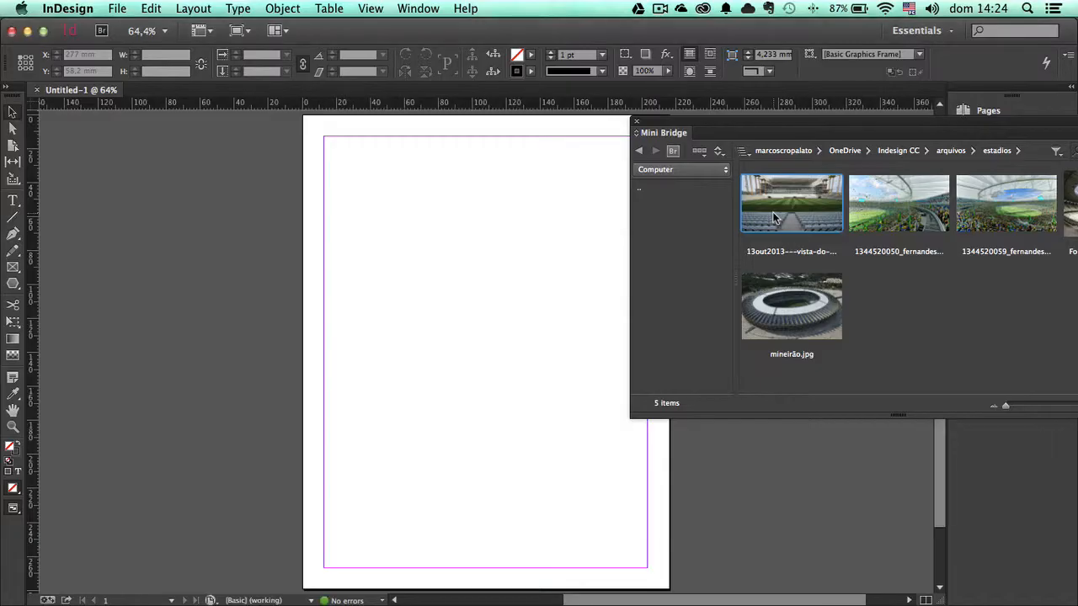
Preview mineirão.jpg full screen, flip through the other images in the estadios folder, and exit the preview
left_click(806, 304)
key("space")
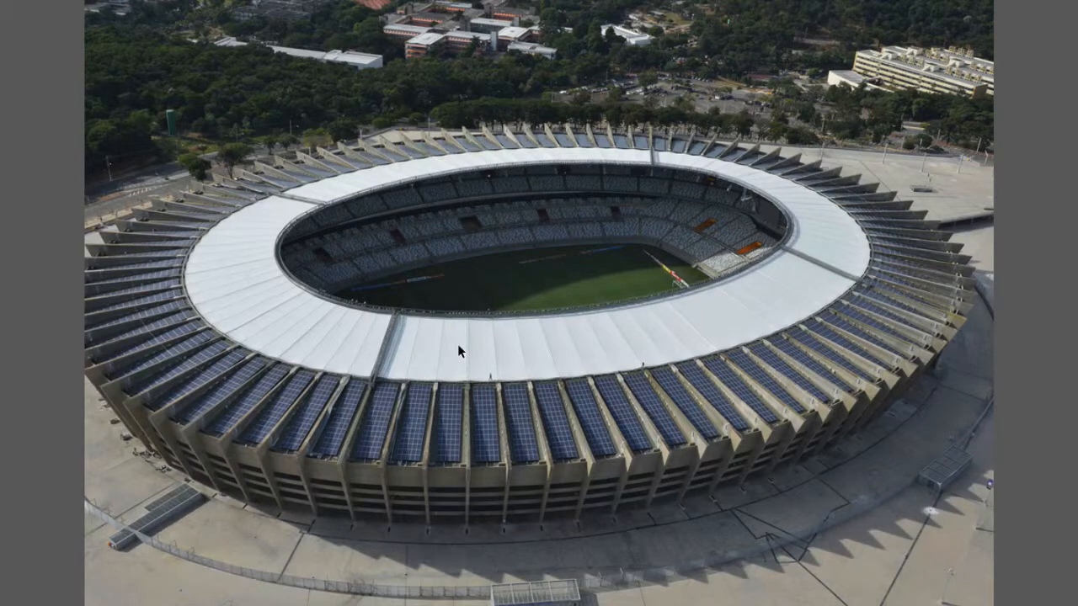
key("Right")
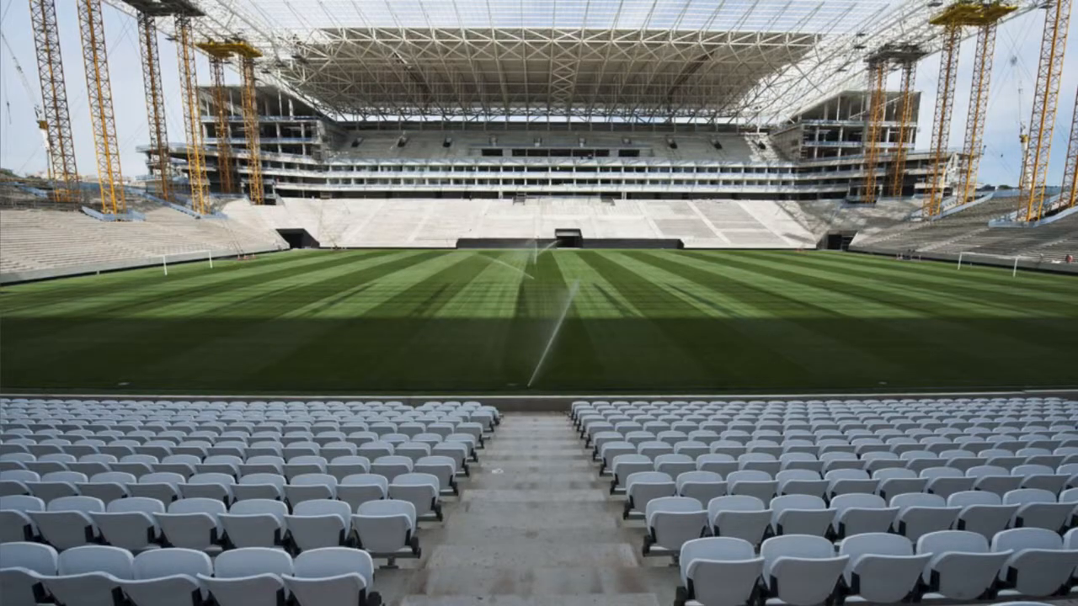
key("Left")
key("Right")
key("Left")
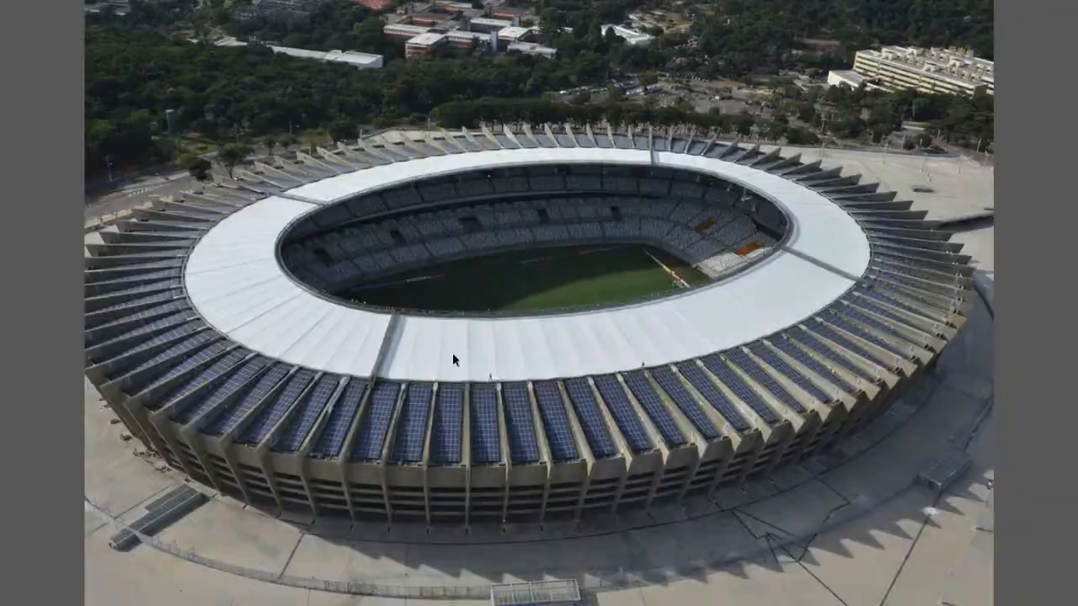
key("Right")
key("Left")
key("Right")
key("Right")
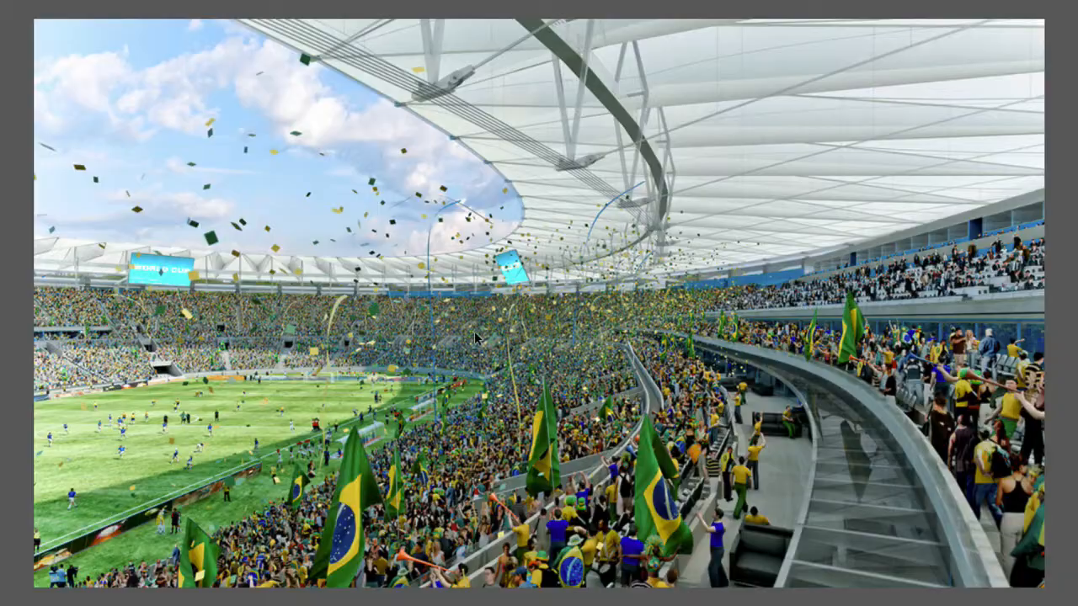
key("Right")
key("Right")
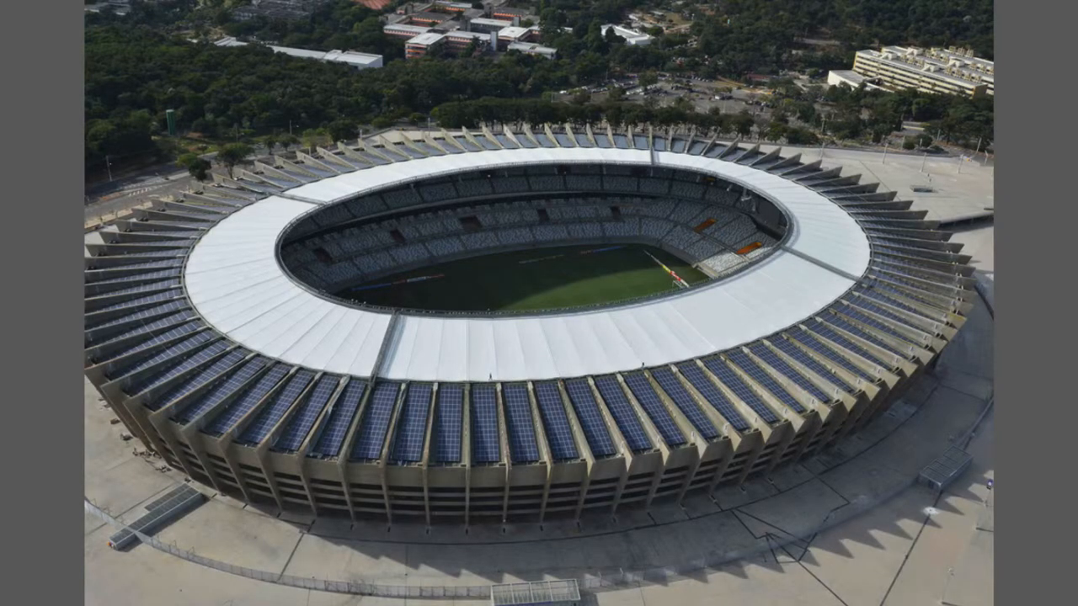
key("Escape")
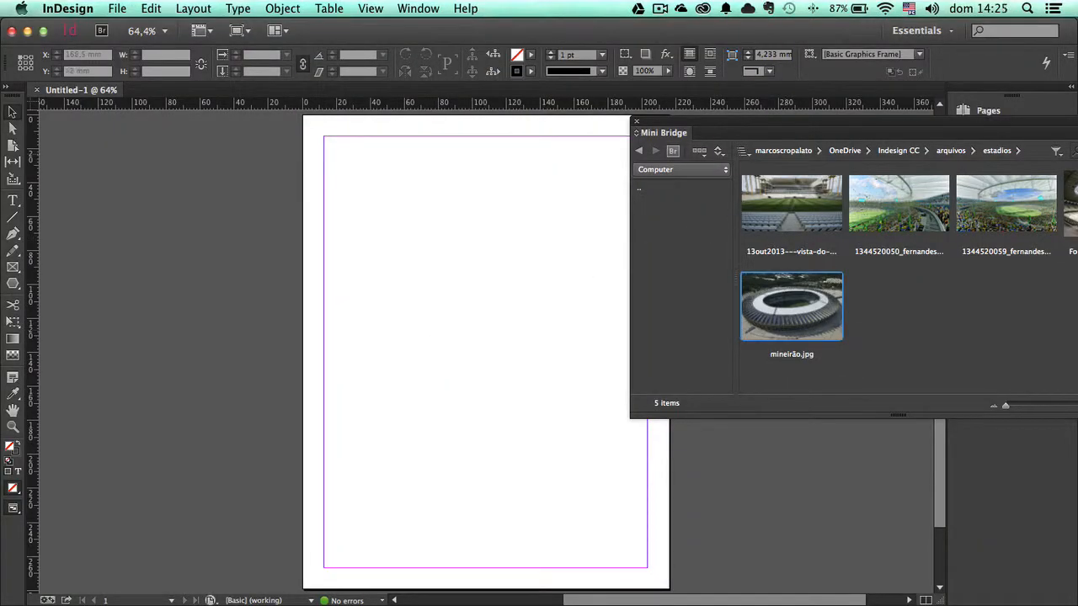
Load the 13out2013 stadium image from Mini Bridge onto the place cursor and look at the Place command
left_click_drag(821, 226, 527, 342)
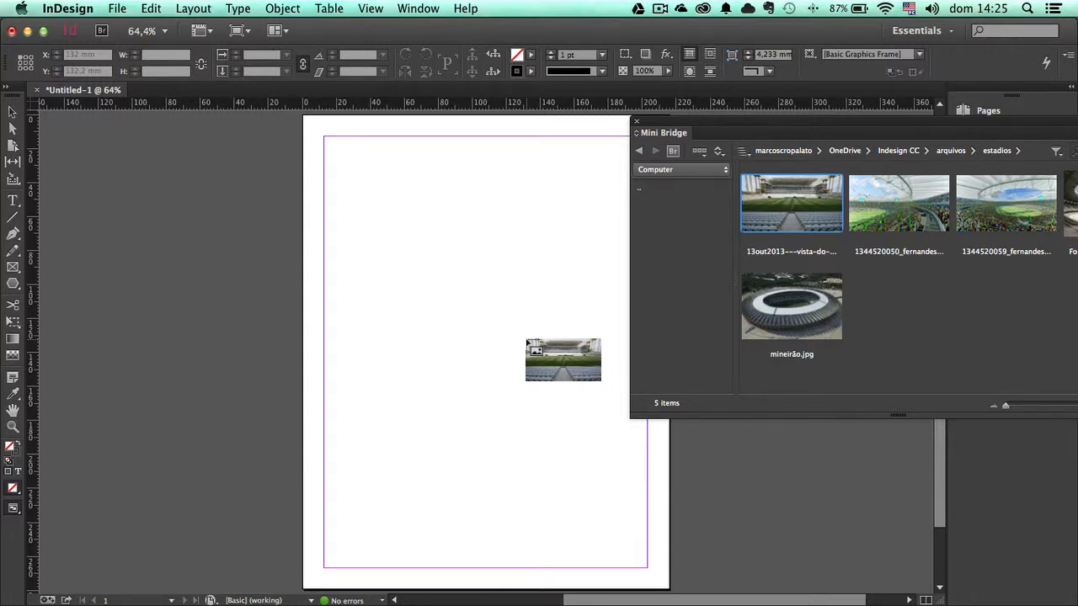
left_click_drag(532, 346, 118, 23)
left_click(117, 8)
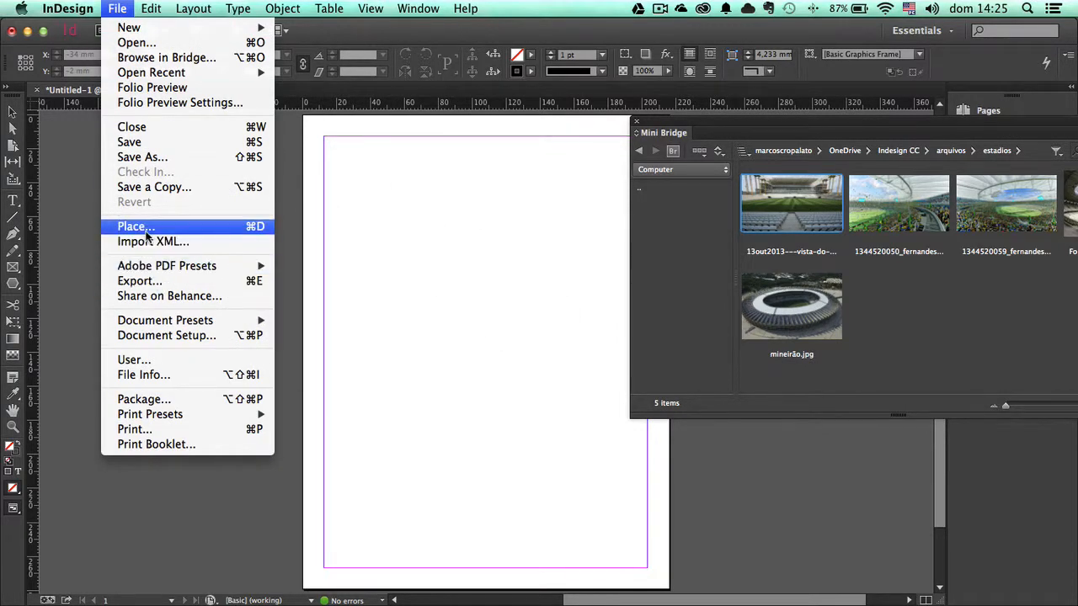
left_click(904, 308)
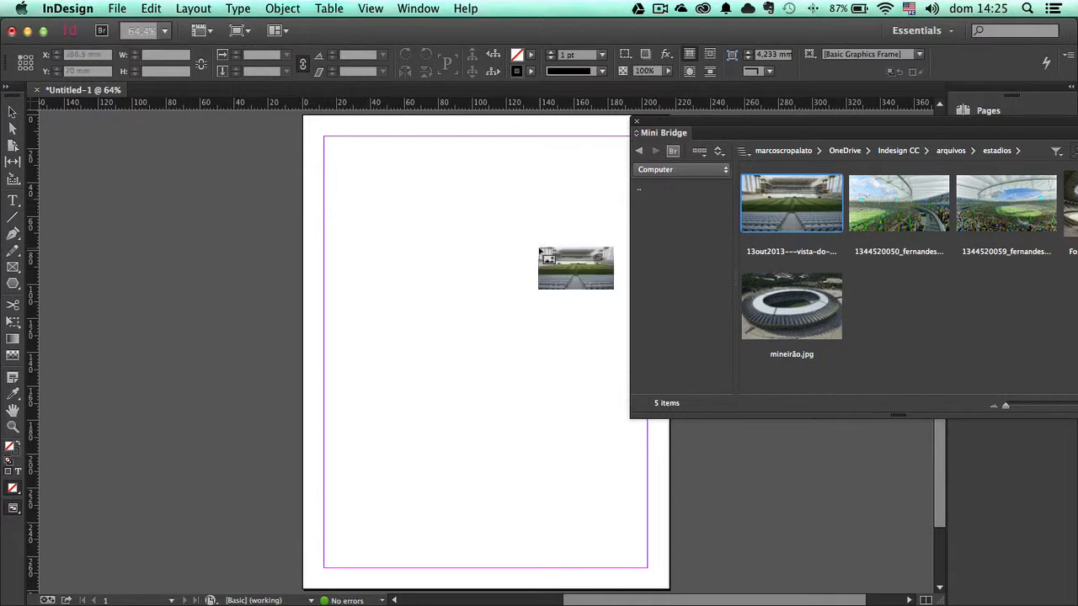
Select all five stadium images in the estadios folder and load them onto the place cursor over the page
left_click(879, 200, "shift")
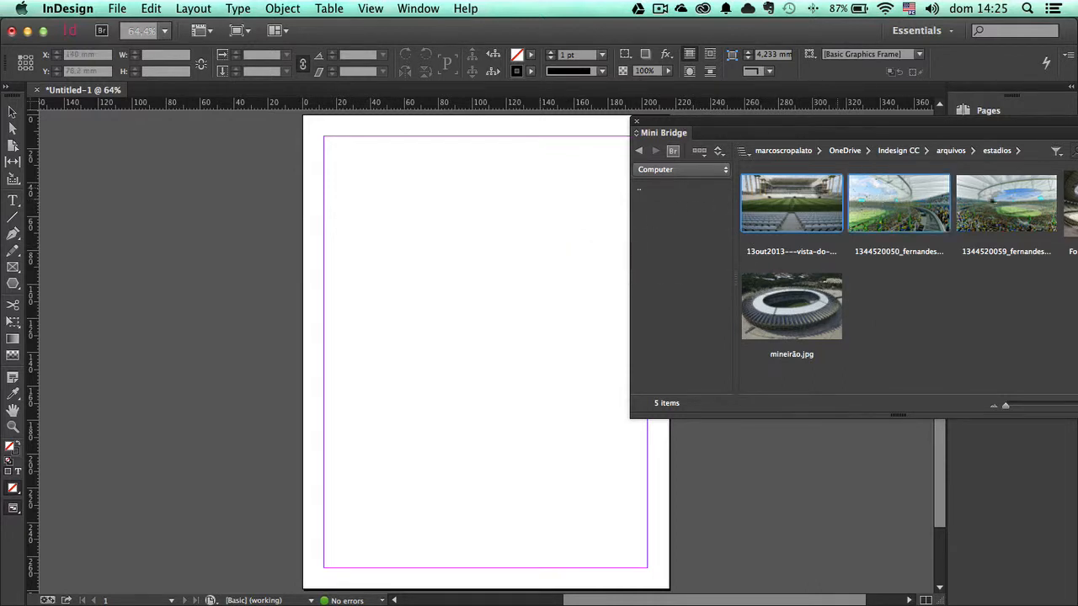
left_click(991, 203, "shift")
left_click_drag(966, 124, 812, 146)
left_click(946, 202, "shift")
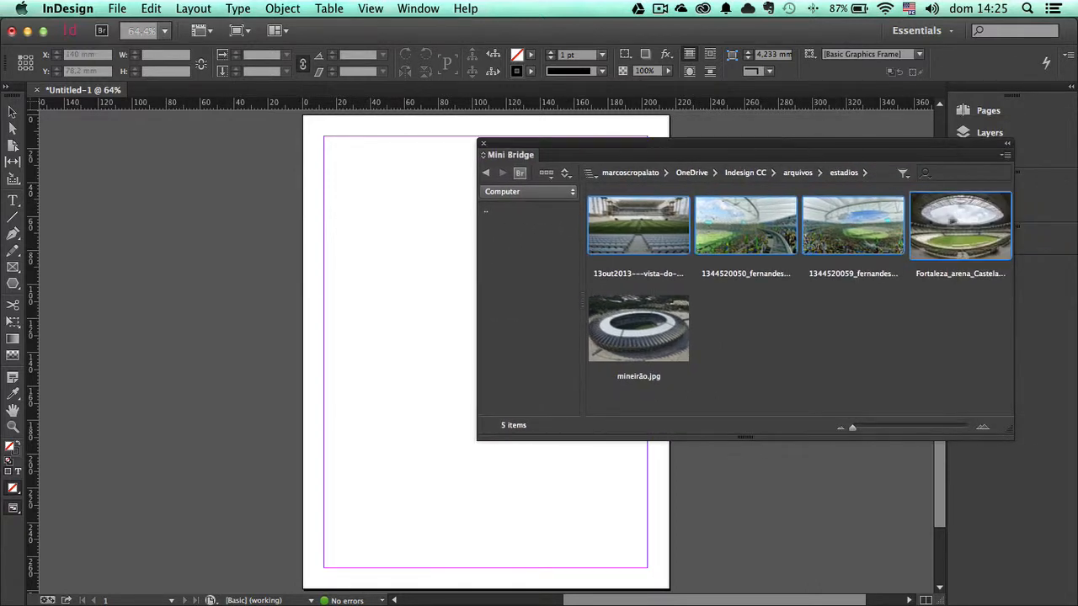
left_click(631, 341, "shift")
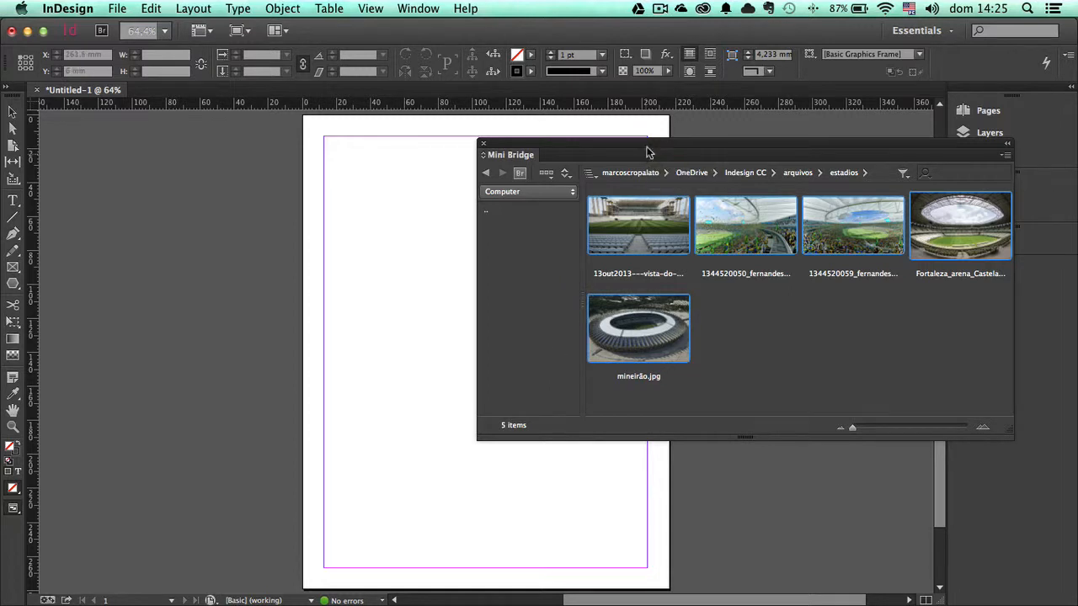
left_click_drag(753, 142, 921, 105)
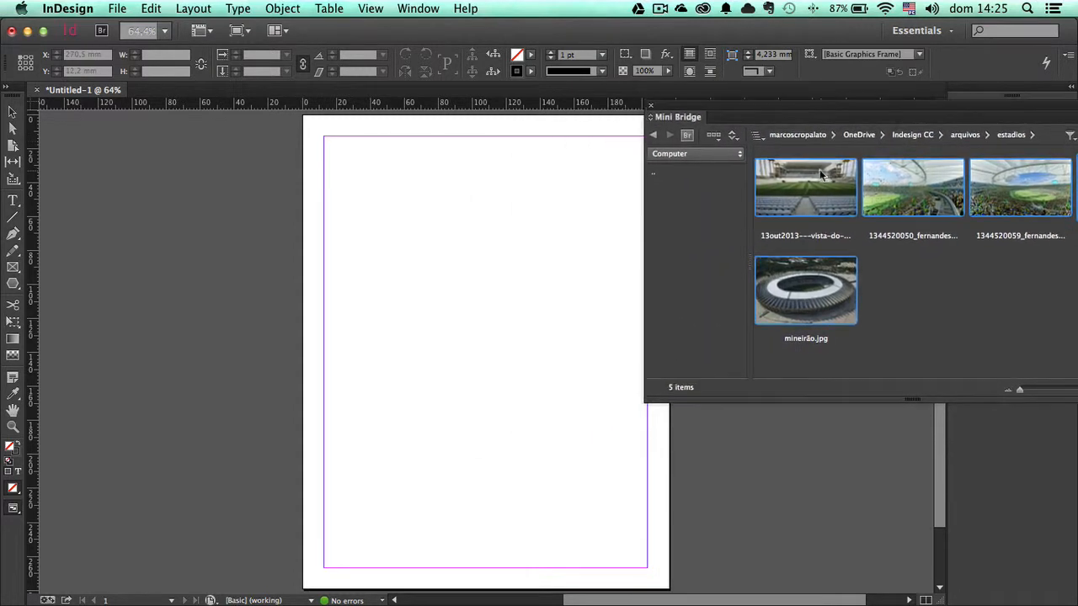
left_click_drag(821, 174, 435, 296)
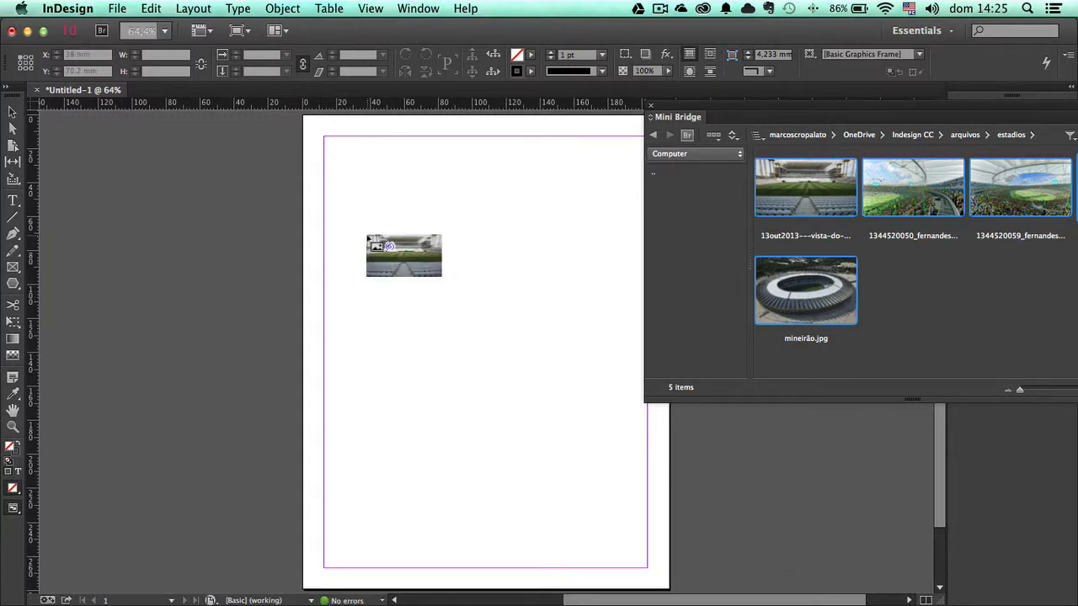
Move Mini Bridge off the page, place the 13out2013 image at full size, and undo that placement
key("Escape")
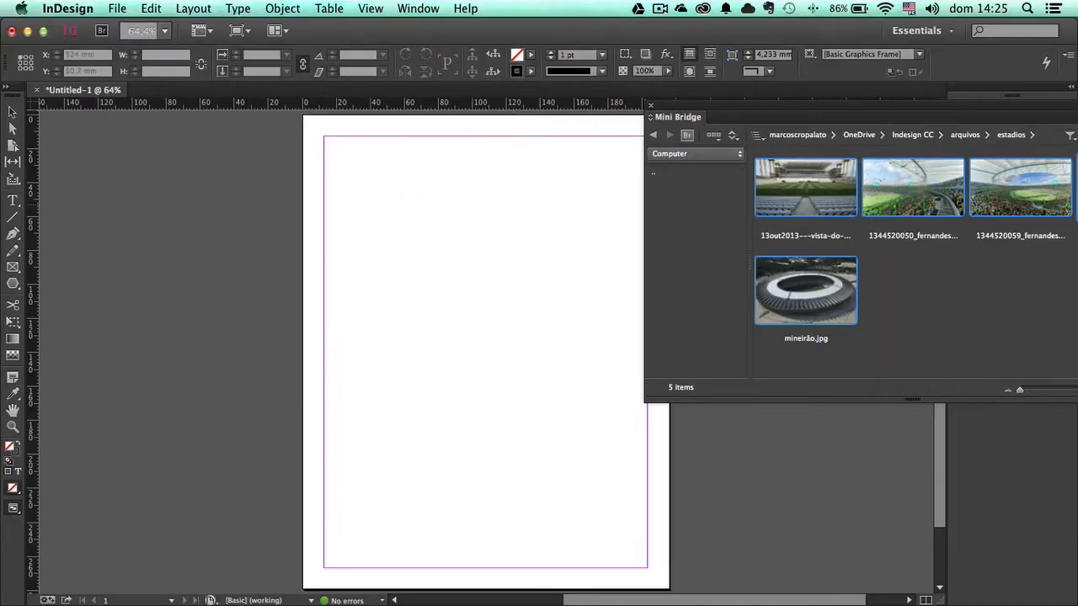
left_click_drag(918, 114, 802, 107)
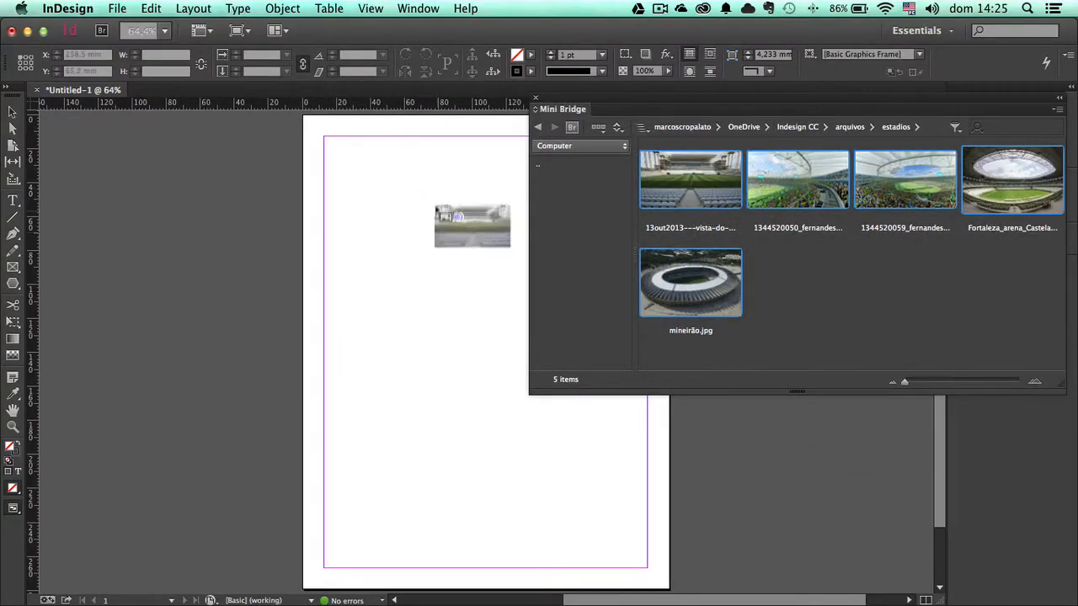
left_click_drag(550, 99, 801, 108)
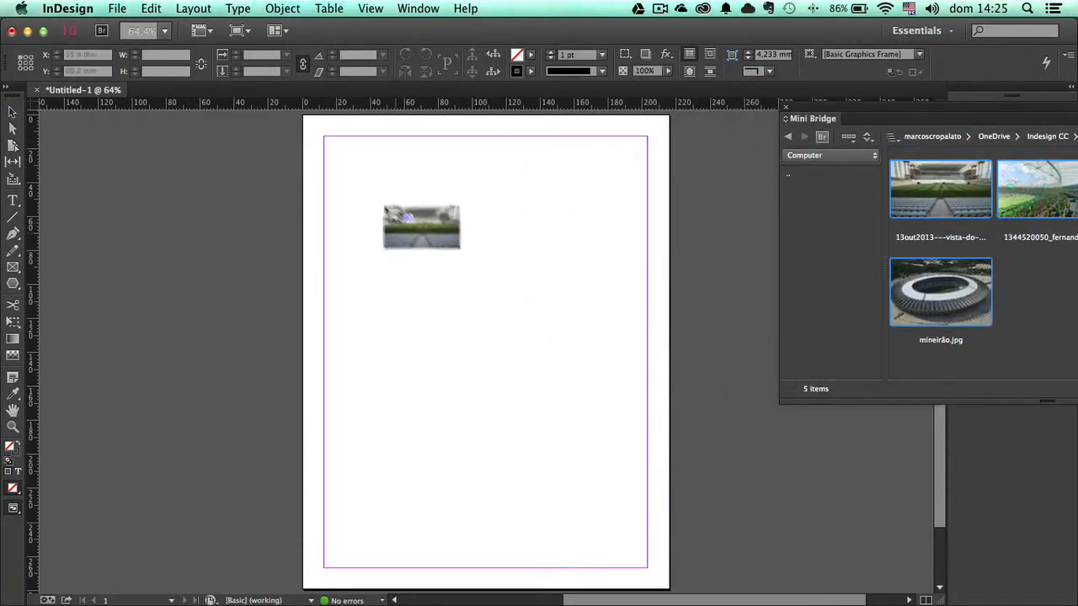
left_click(367, 182)
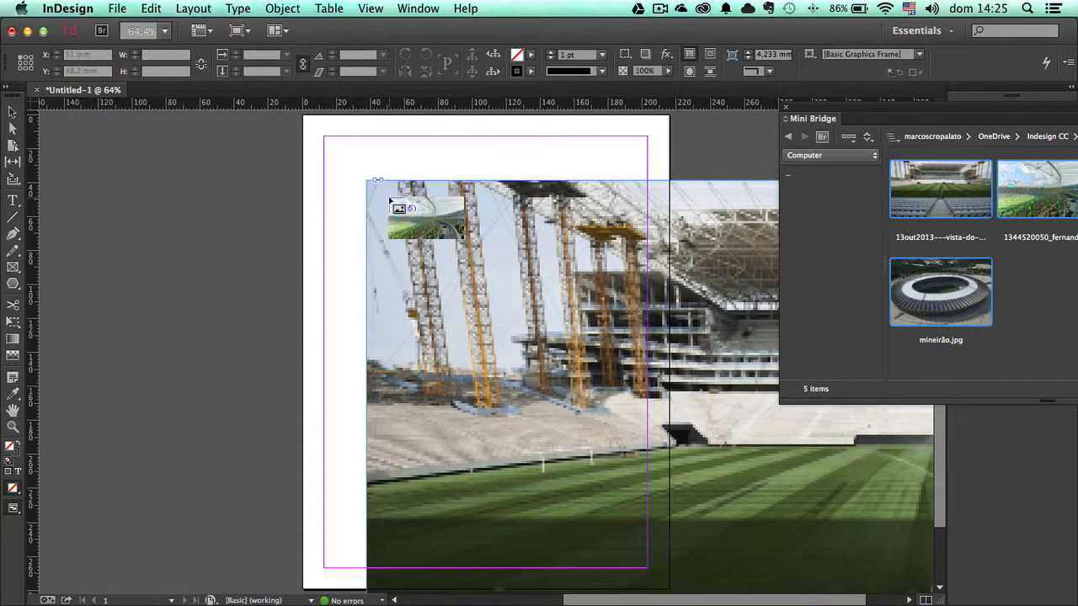
key("super+z")
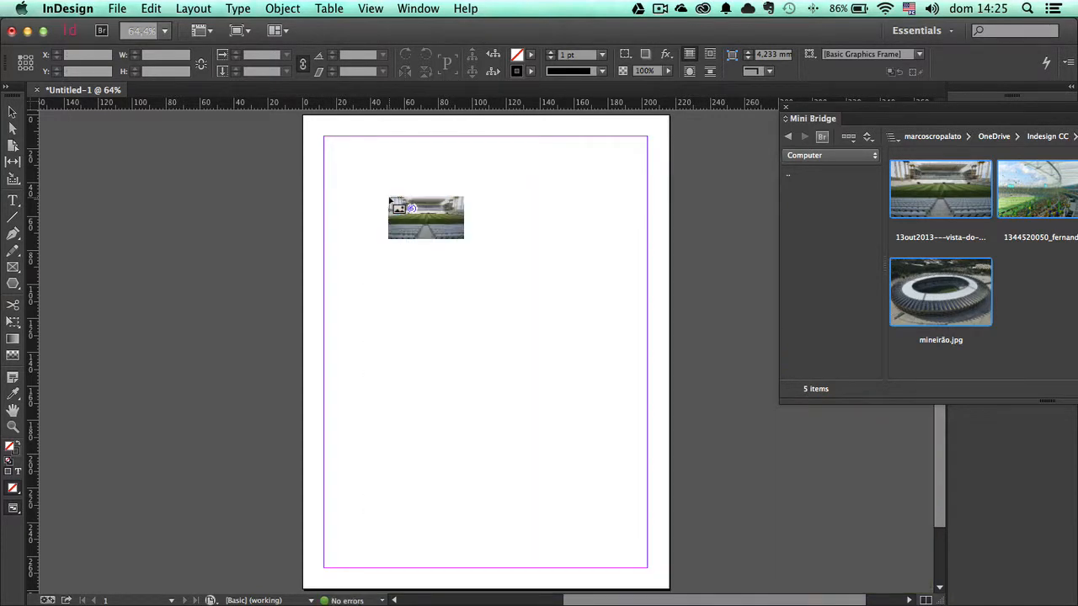
left_click_drag(336, 151, 421, 239)
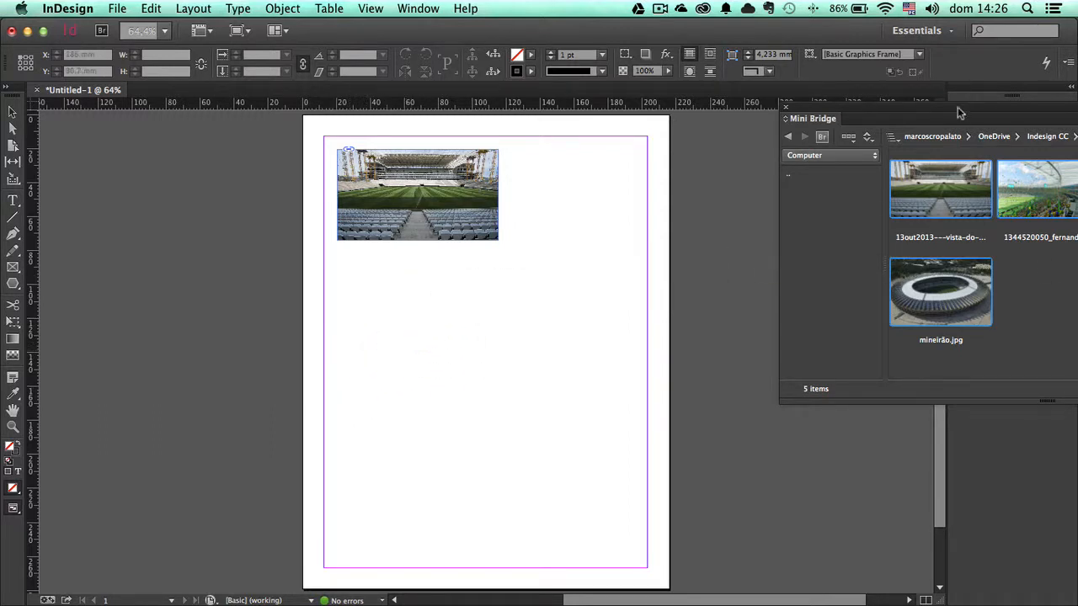
left_click_drag(957, 107, 870, 116)
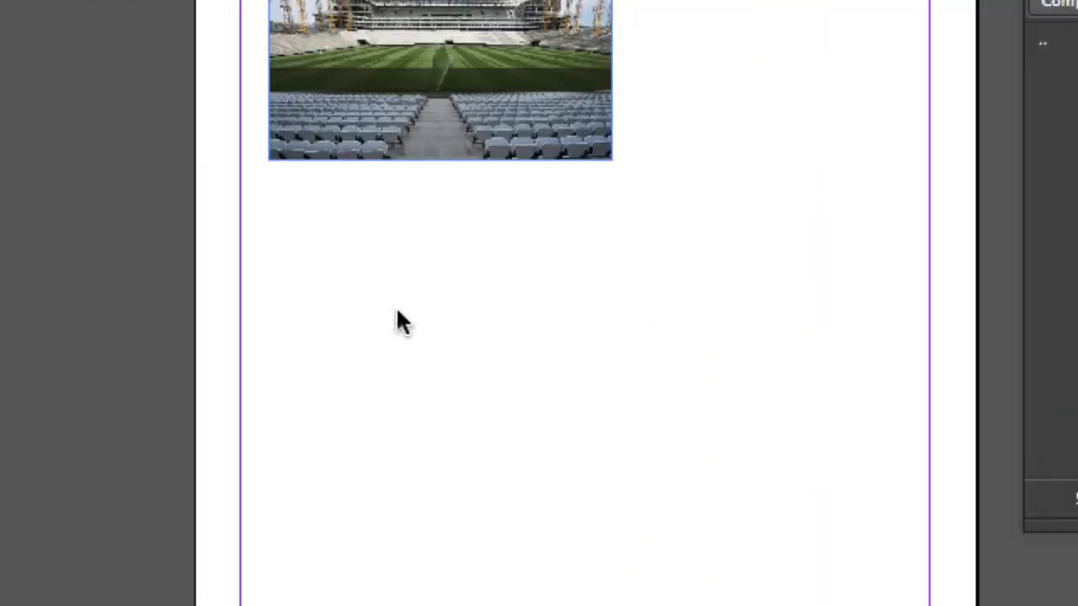
left_click_drag(371, 240, 476, 318)
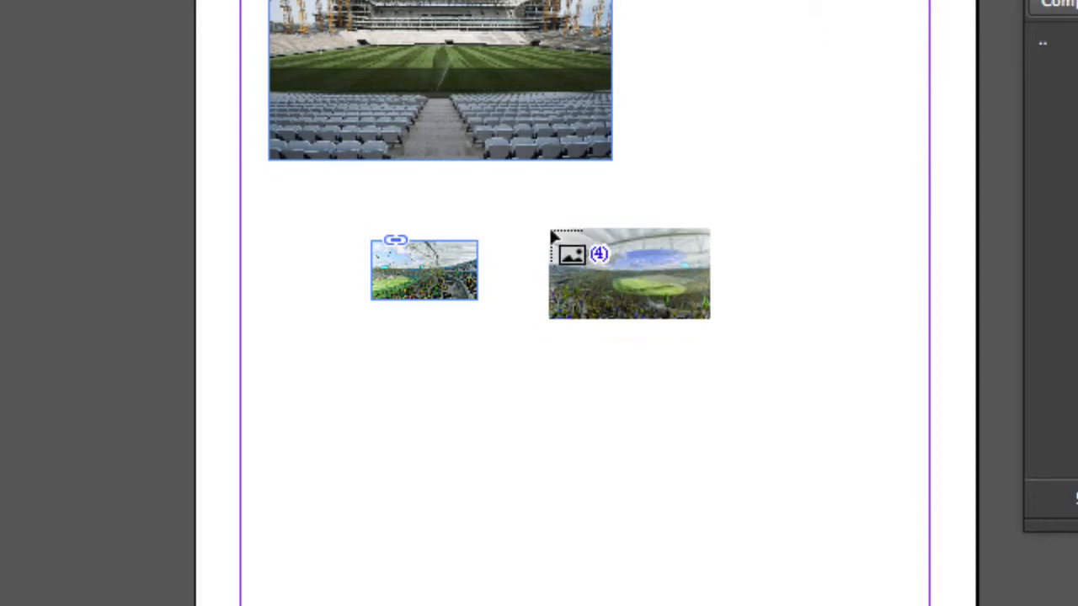
key("Left")
key("Right")
key("Left")
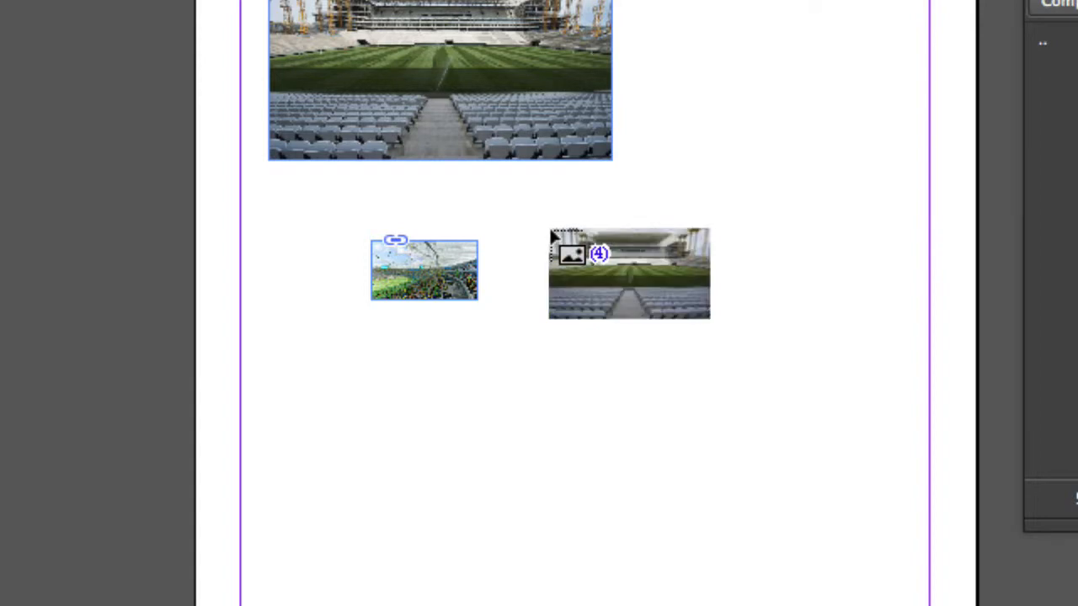
key("Right")
key("Right")
key("Right")
key("Right")
key("Right")
key("Right")
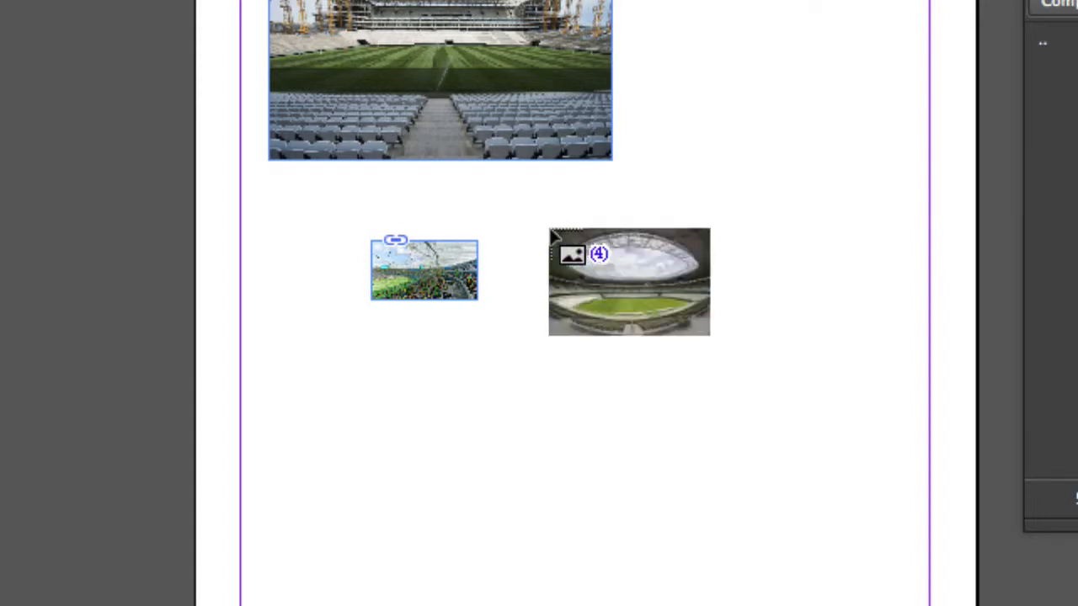
key("Right")
key("Right")
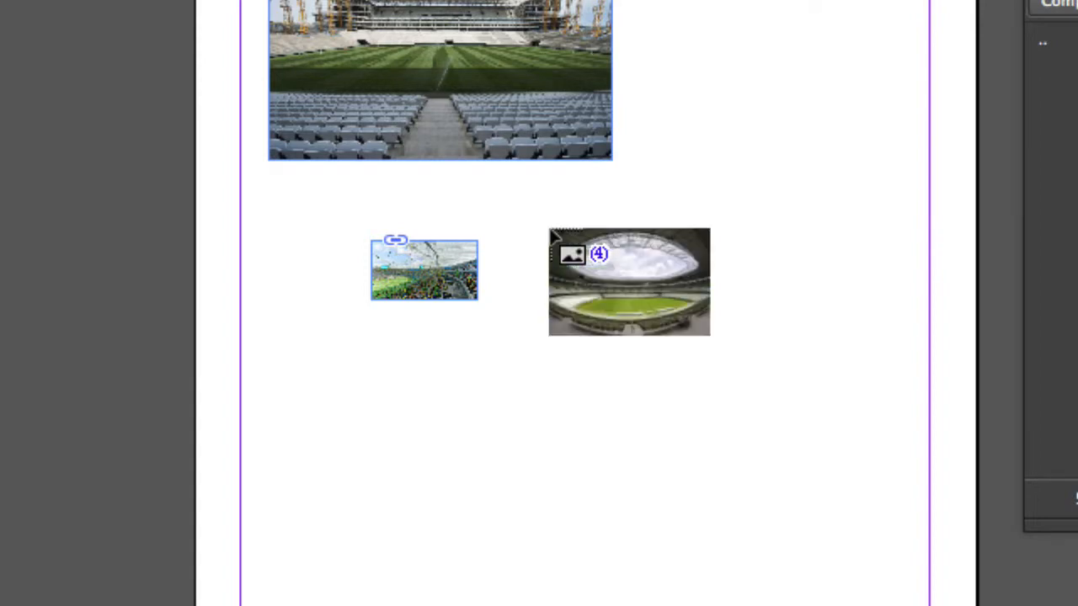
key("Right")
key("Right")
key("Right")
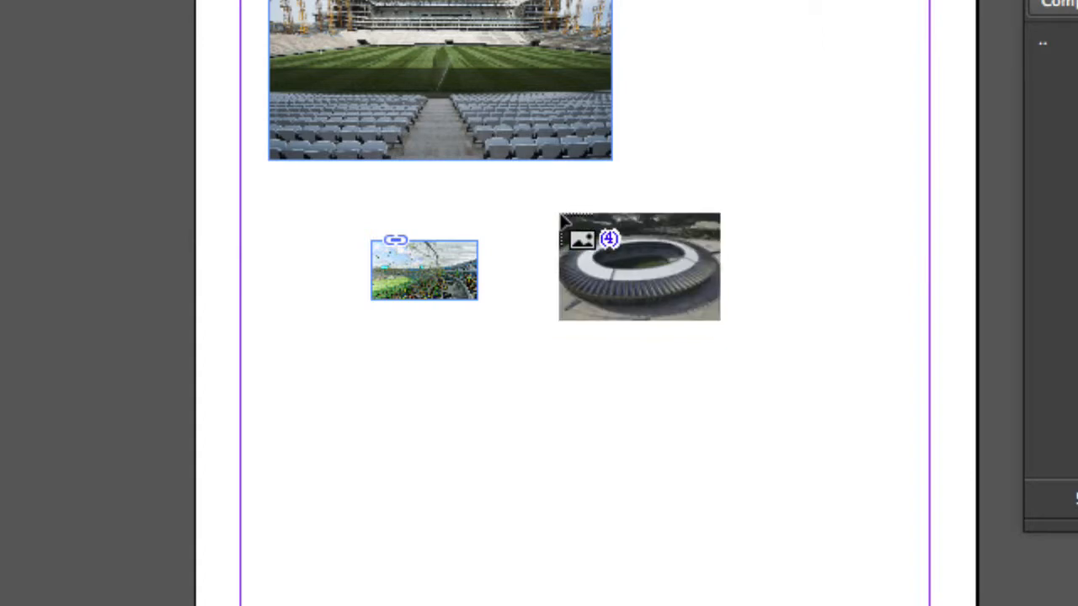
left_click_drag(566, 213, 739, 371)
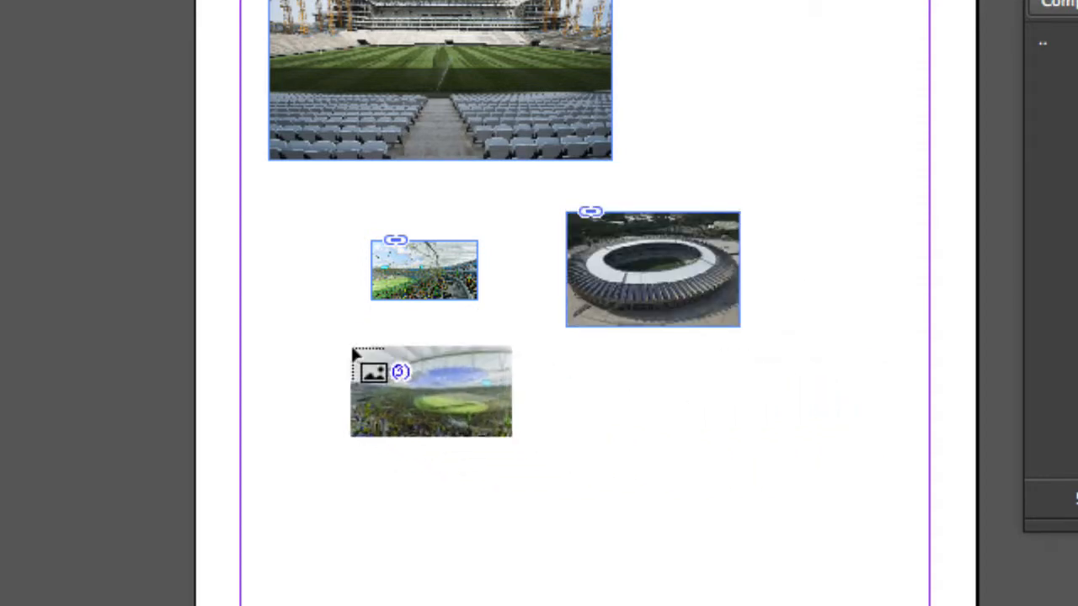
left_click_drag(353, 349, 464, 452)
left_click_drag(612, 399, 717, 492)
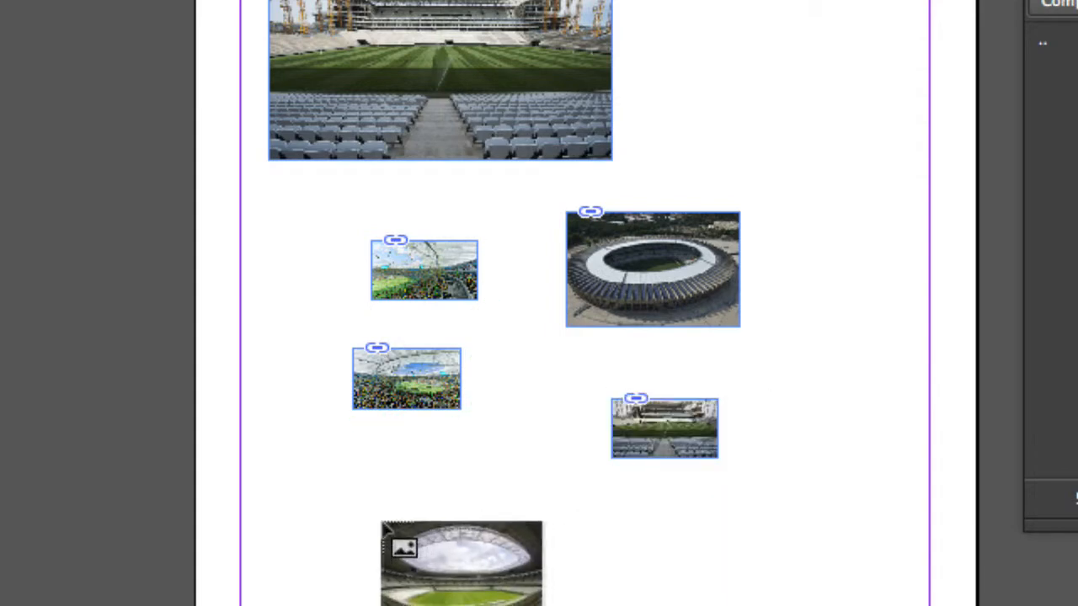
left_click_drag(371, 510, 684, 601)
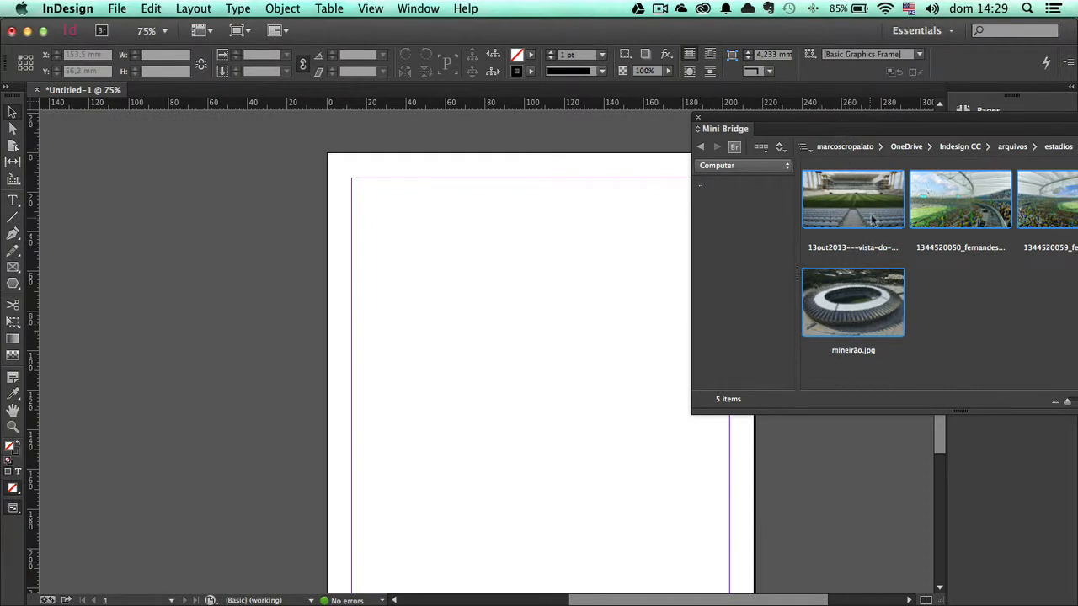
Load the five selected Mini Bridge images onto the place cursor and drop the first one as a tiny frame
left_click_drag(875, 204, 470, 269)
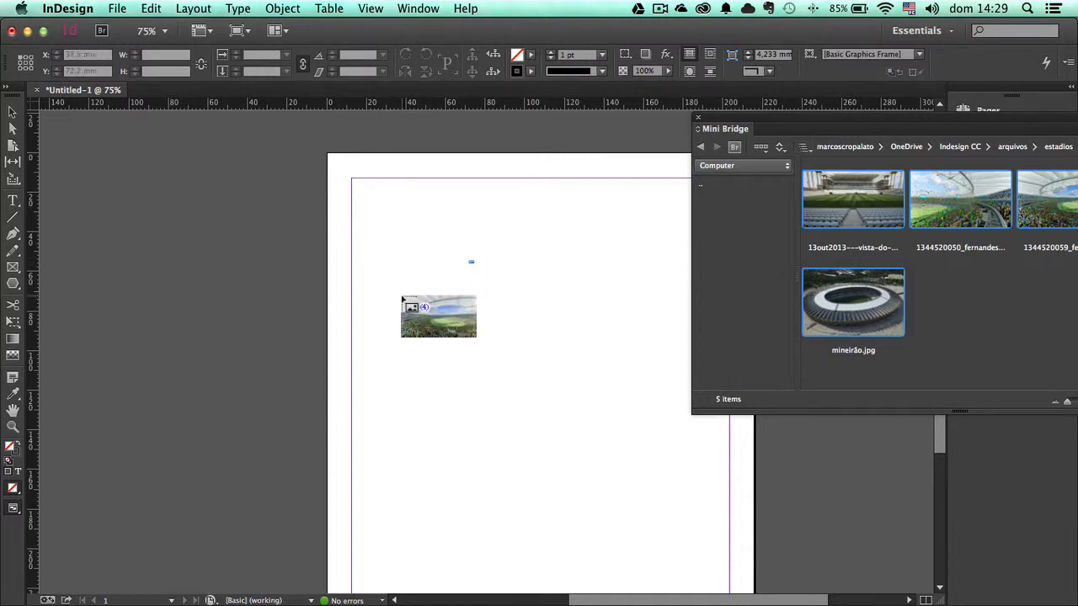
left_click_drag(402, 298, 422, 313)
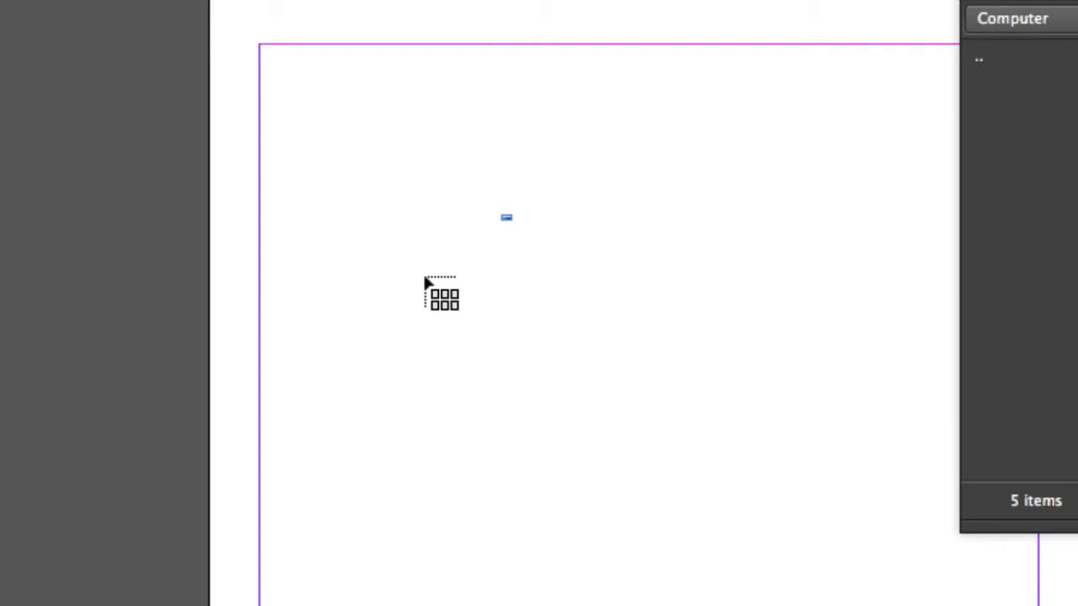
scroll(427, 278, "up", 2)
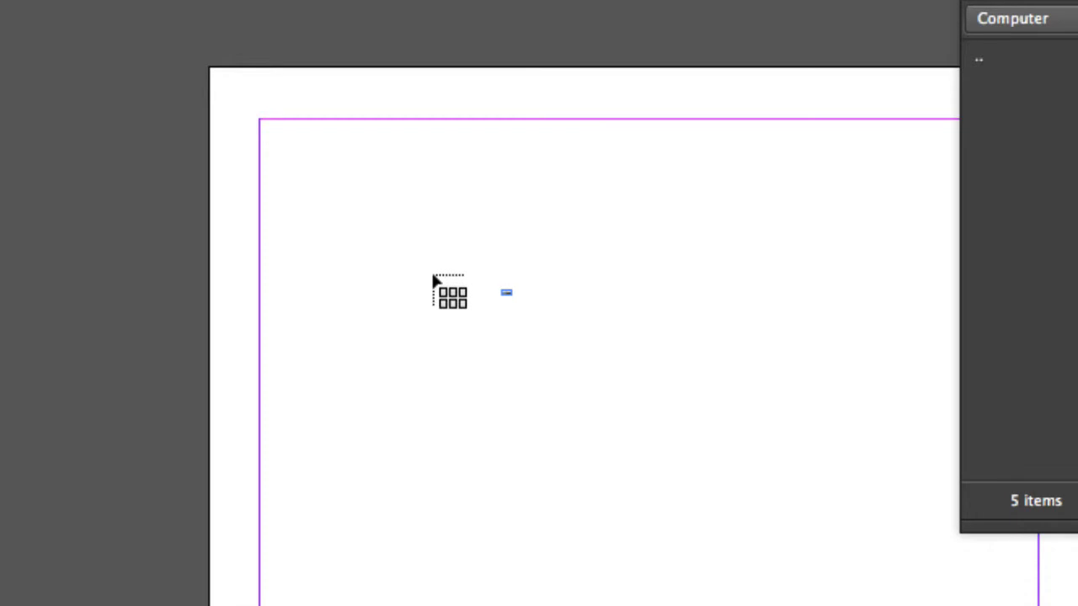
key("Escape")
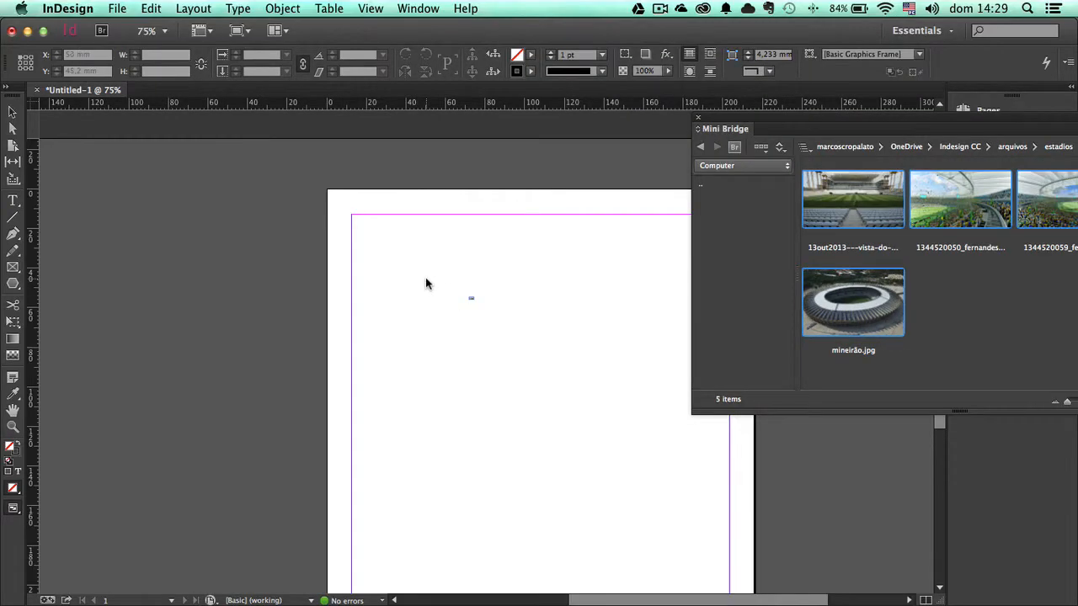
key("super+equal")
key("super+equal")
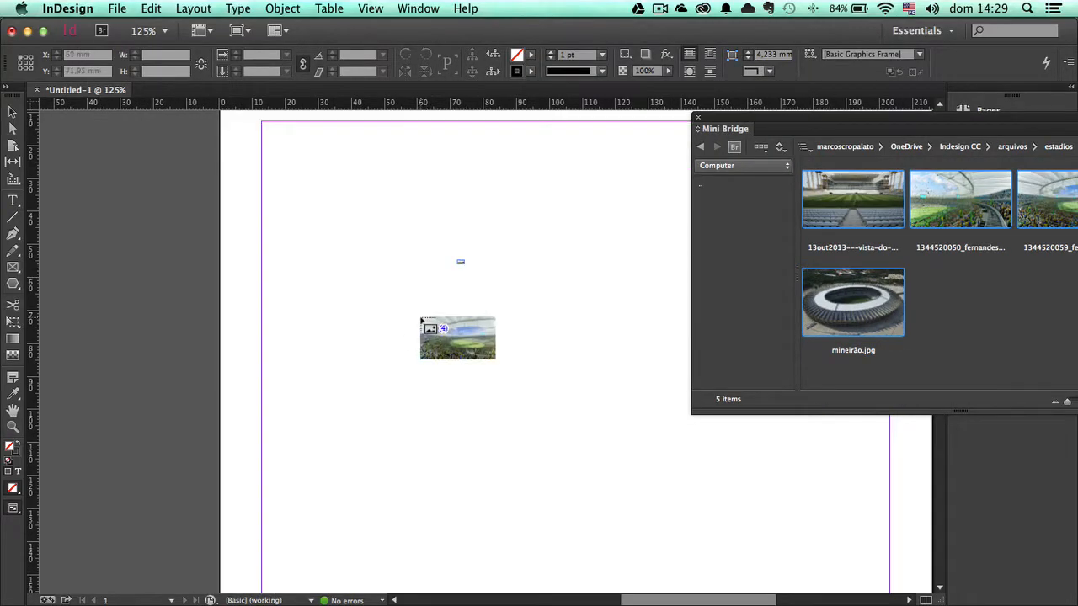
Draw a placement grid about 72 × 59 mm below the tiny frame with three columns and five rows
left_click_drag(388, 278, 623, 472)
key("Right")
key("Right")
key("Up")
key("Up")
key("Up")
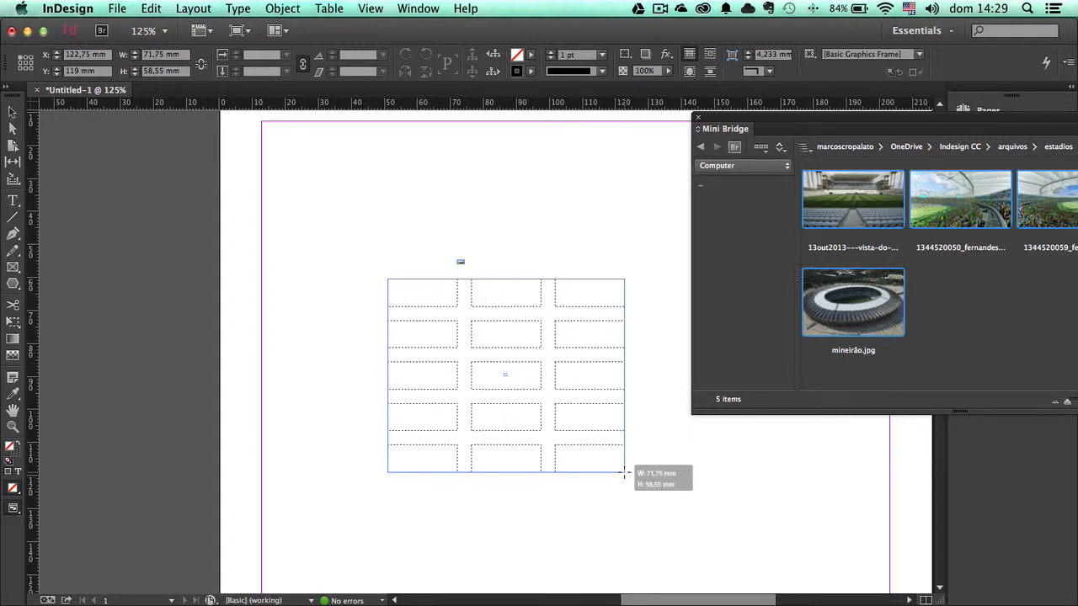
Enlarge the placement grid to about 82 × 62 mm and vary its divisions to five columns by five rows
key("Down")
left_click_drag(623, 472, 659, 483)
key("Down")
key("Up")
key("Down")
key("Up")
key("Up")
key("Down")
key("Up")
key("Down")
key("Up")
key("Up")
key("Down")
key("Right")
key("Right")
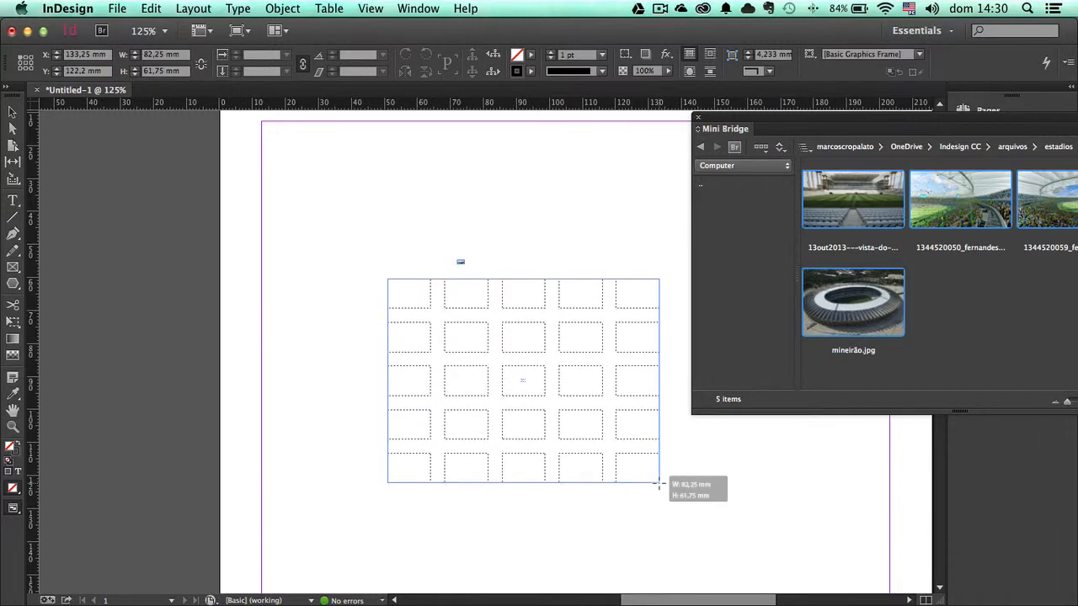
Reduce the placement grid to two columns by two rows at about 88 × 76 mm and place the four images
key("Up")
key("Down")
key("Right")
key("Left")
key("Left")
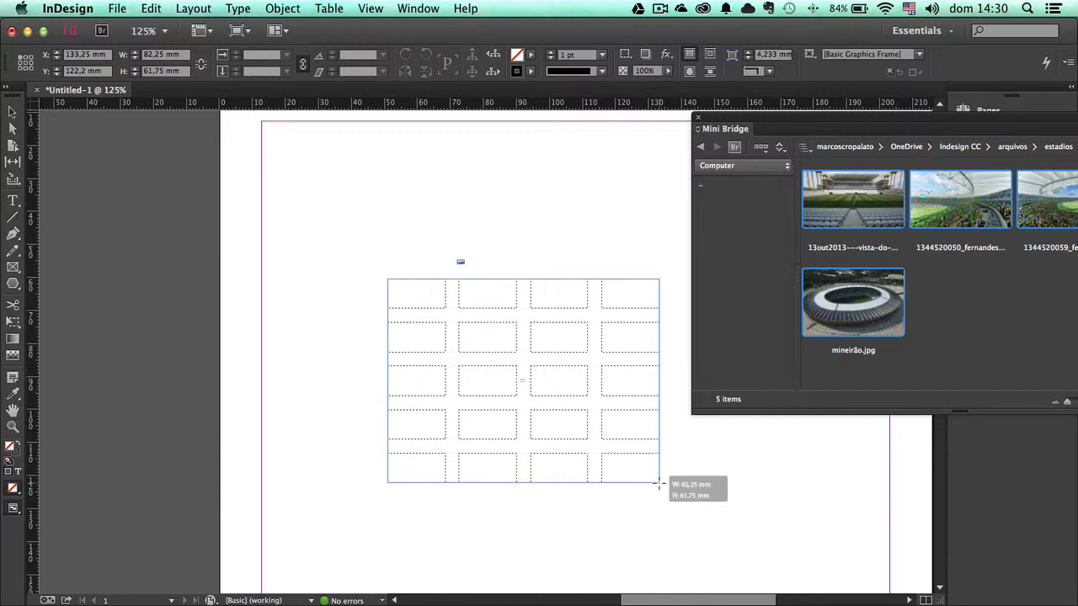
key("Left")
left_click_drag(659, 483, 679, 528)
key("Left")
key("Left")
key("Down")
key("Right")
key("Down")
key("Up")
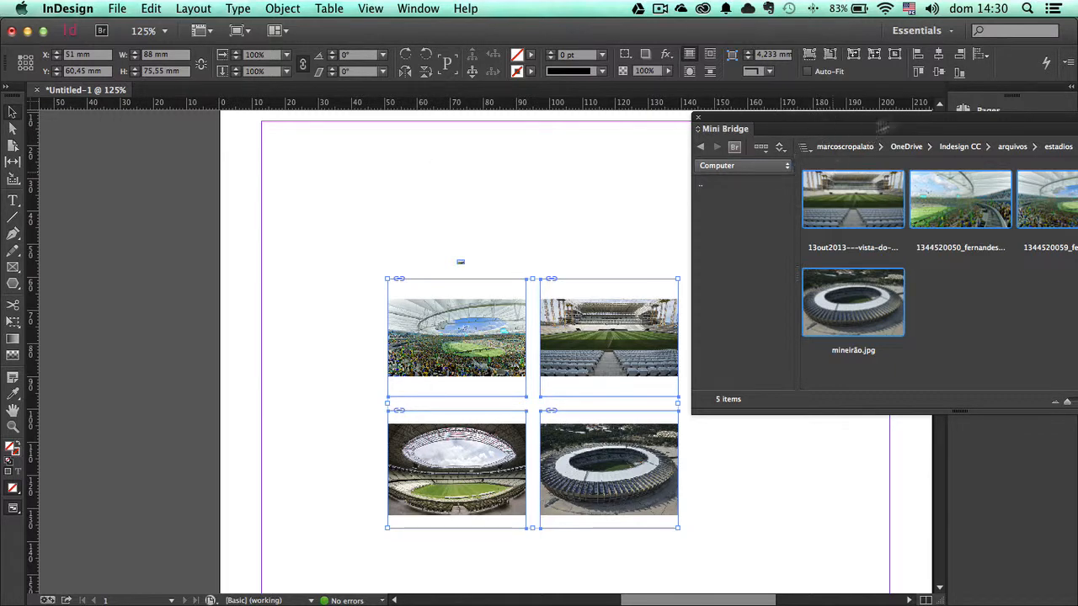
Deselect all images in Mini Bridge and look over its sorting options
left_click(762, 147)
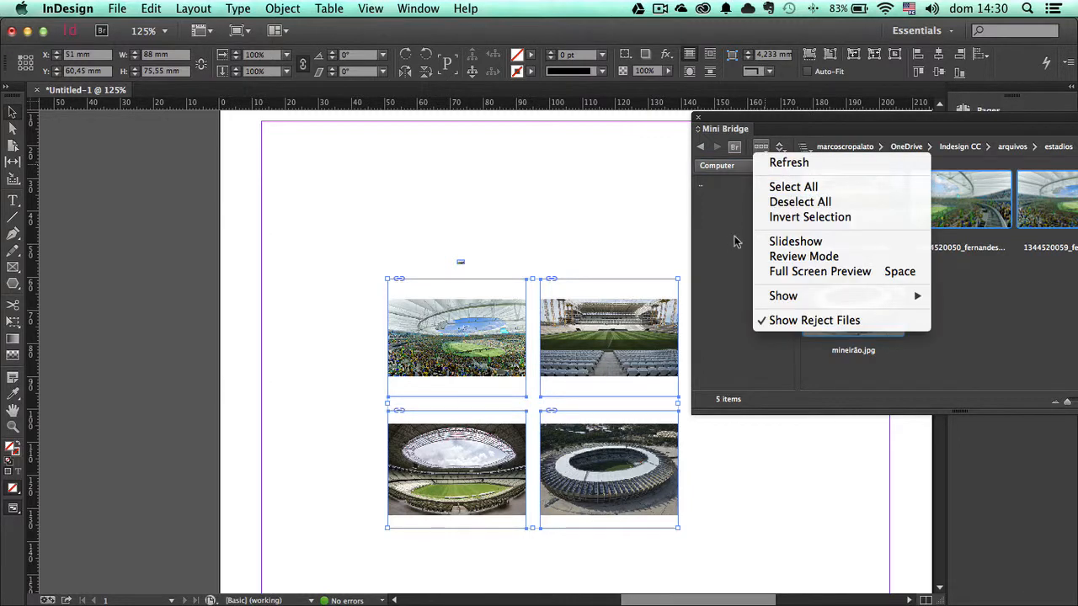
left_click(761, 202)
left_click(780, 148)
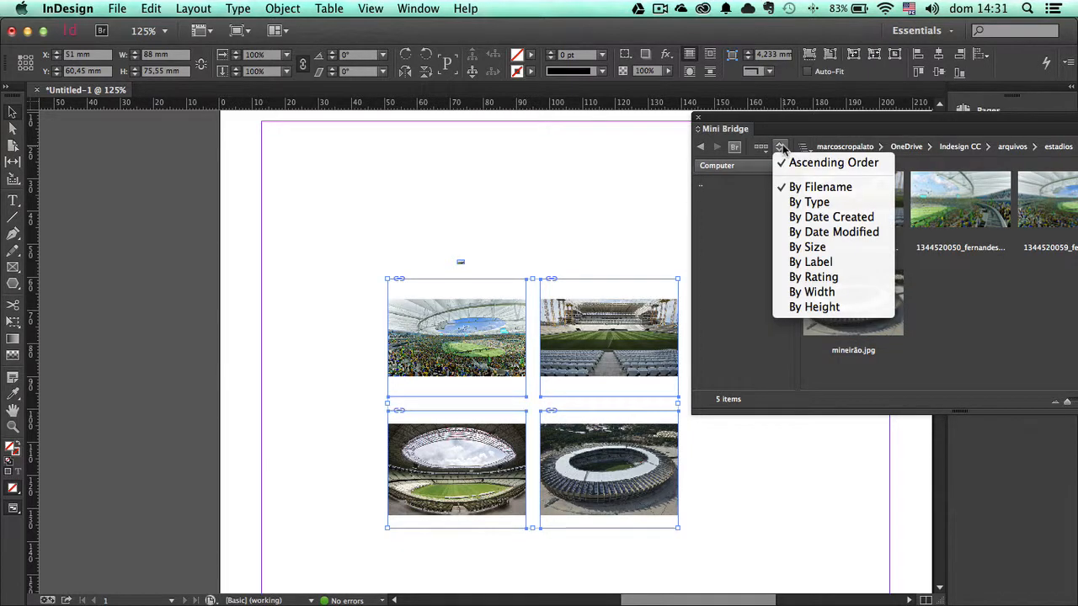
left_click(764, 211)
Move Mini Bridge over the page and adjust the size of its thumbnails
left_click_drag(838, 118, 561, 86)
left_click(810, 369)
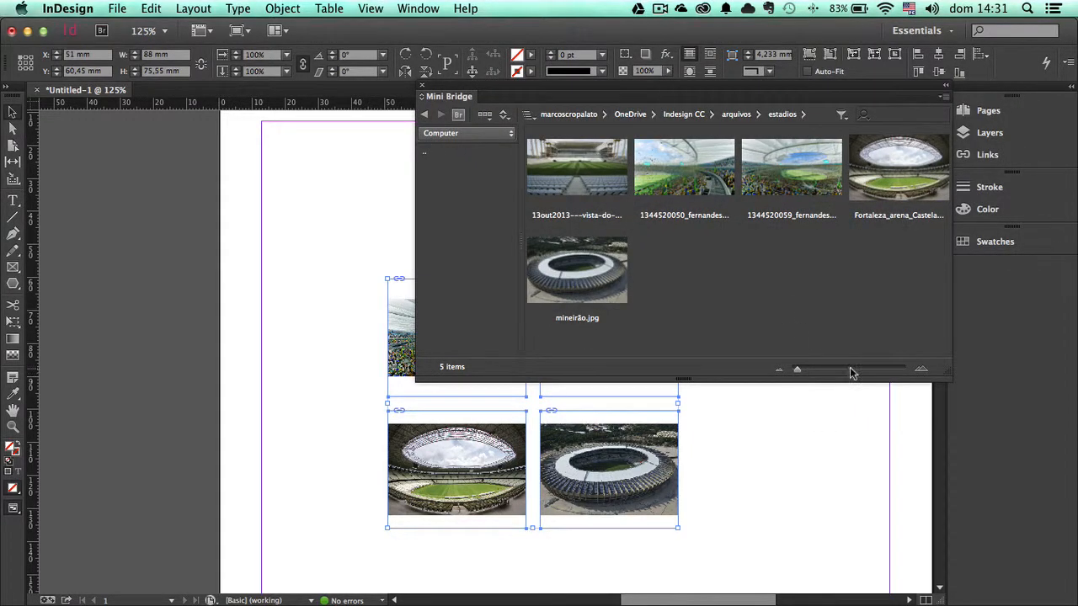
left_click(812, 372)
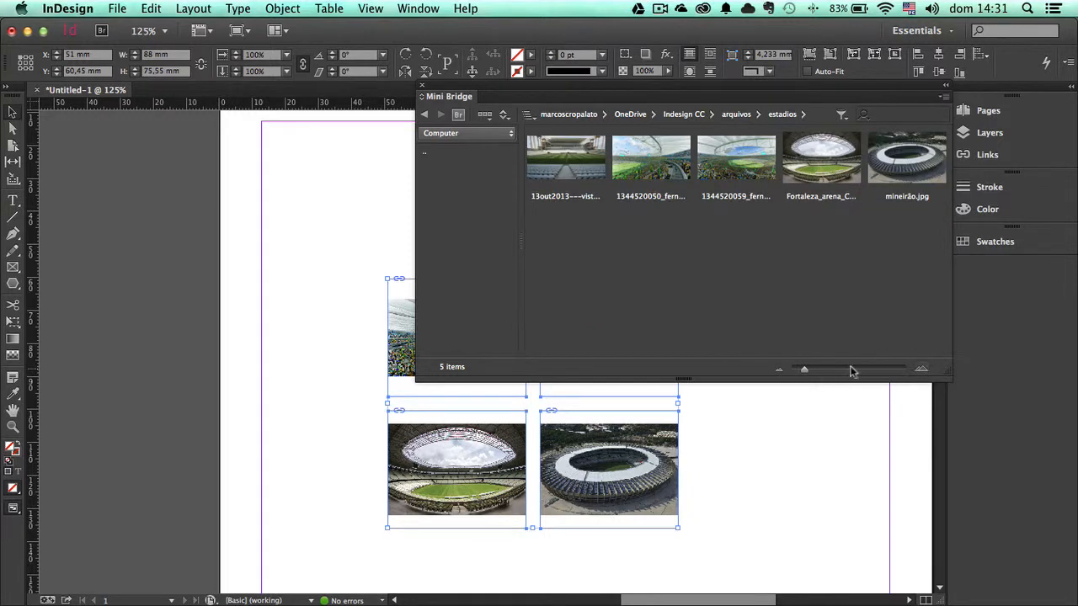
mouse_move(806, 373)
left_mouse_down()
mouse_move(842, 368)
mouse_move(782, 368)
mouse_move(821, 372)
left_mouse_up()
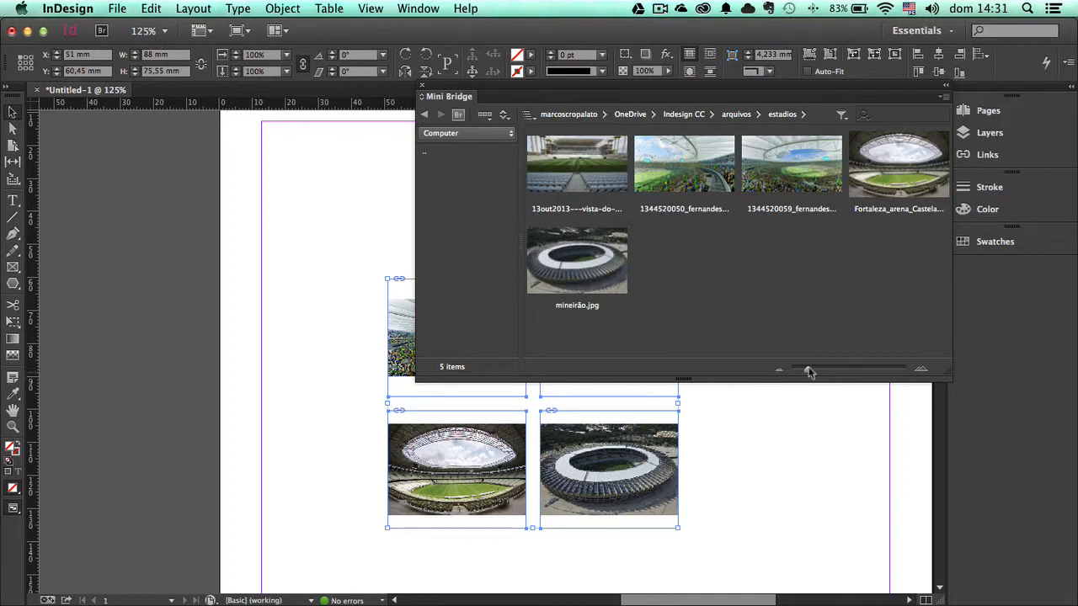